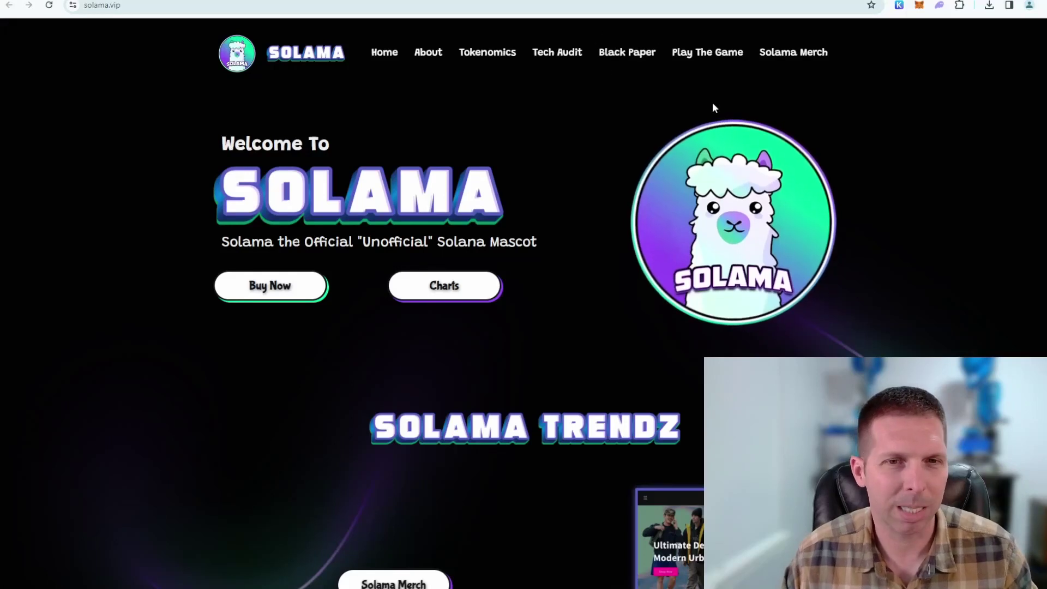
Scroll the Solama homepage down to the merch profit-share note and the Solama Meme gallery
scroll(762, 112, "down", 8)
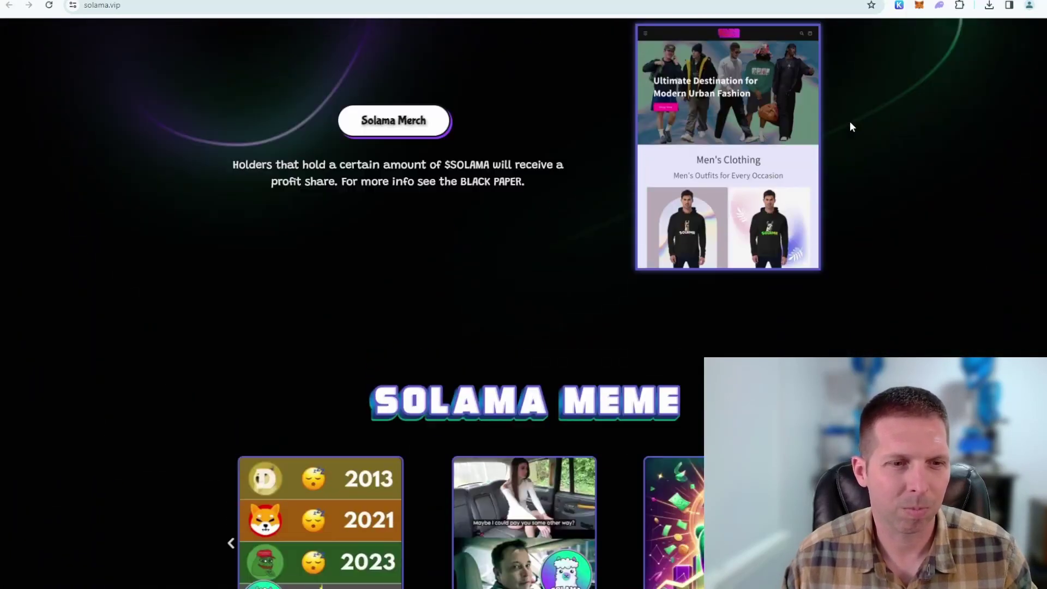
Switch to the SOLAMA | Solana Chain X profile and scroll its feed to the SOLAMA UPDATE post
left_click(378, 57)
left_click(231, 2)
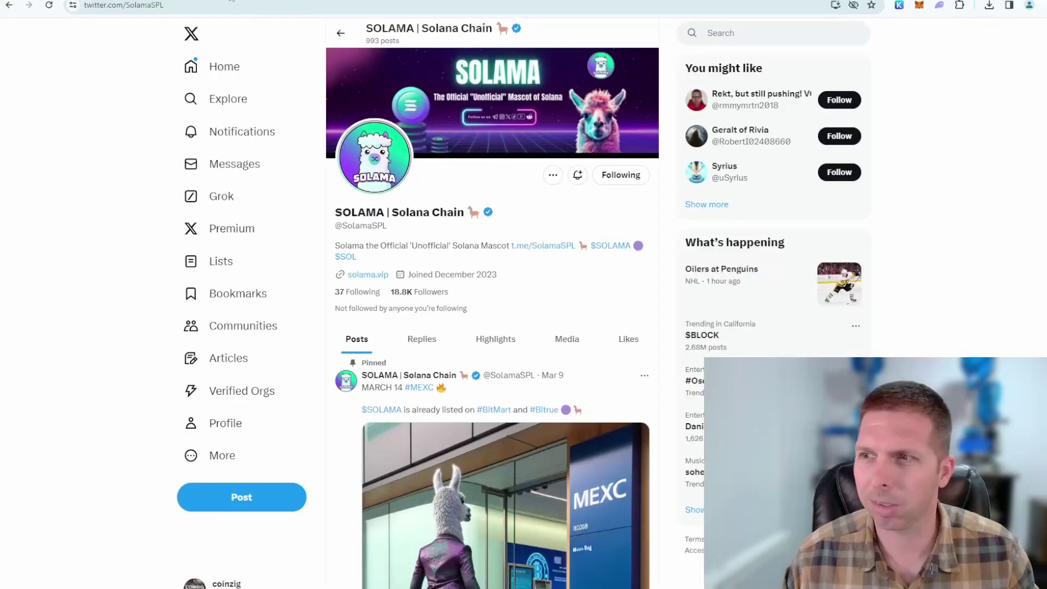
scroll(664, 188, "down", 3)
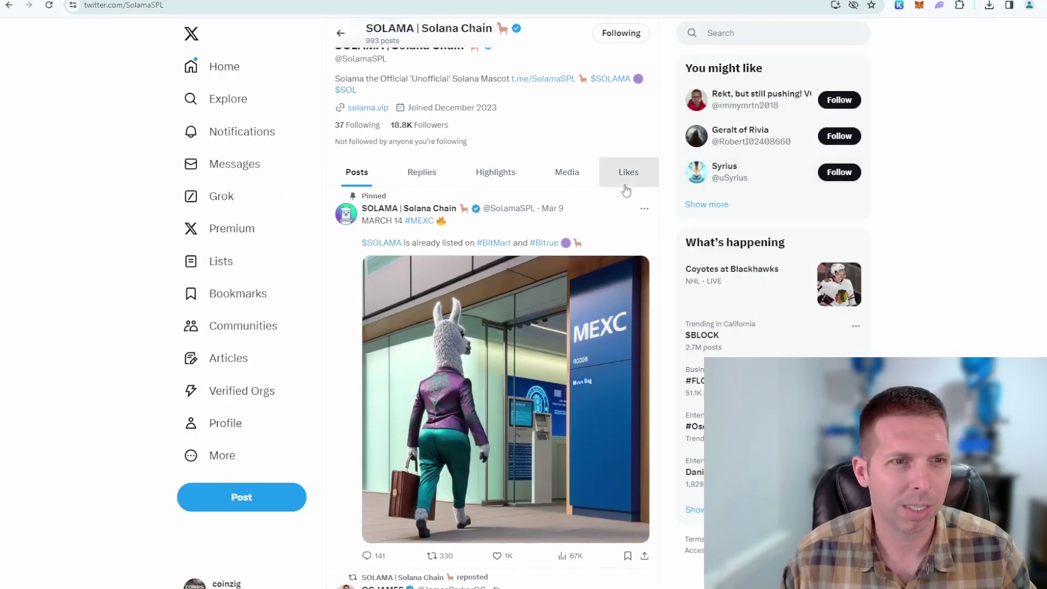
scroll(626, 190, "down", 3)
scroll(626, 190, "down", 2)
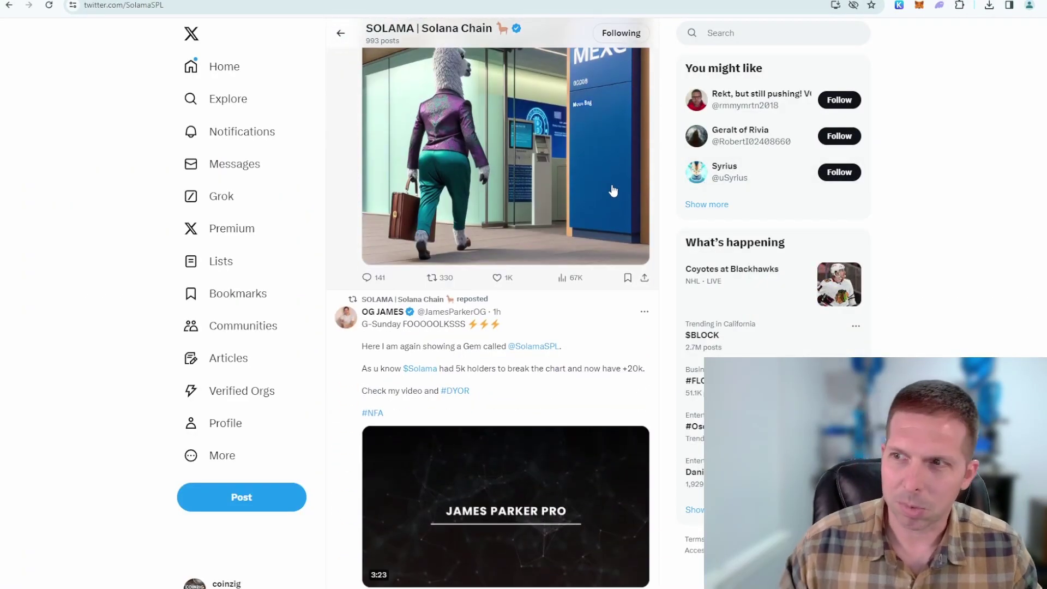
scroll(595, 213, "down", 4)
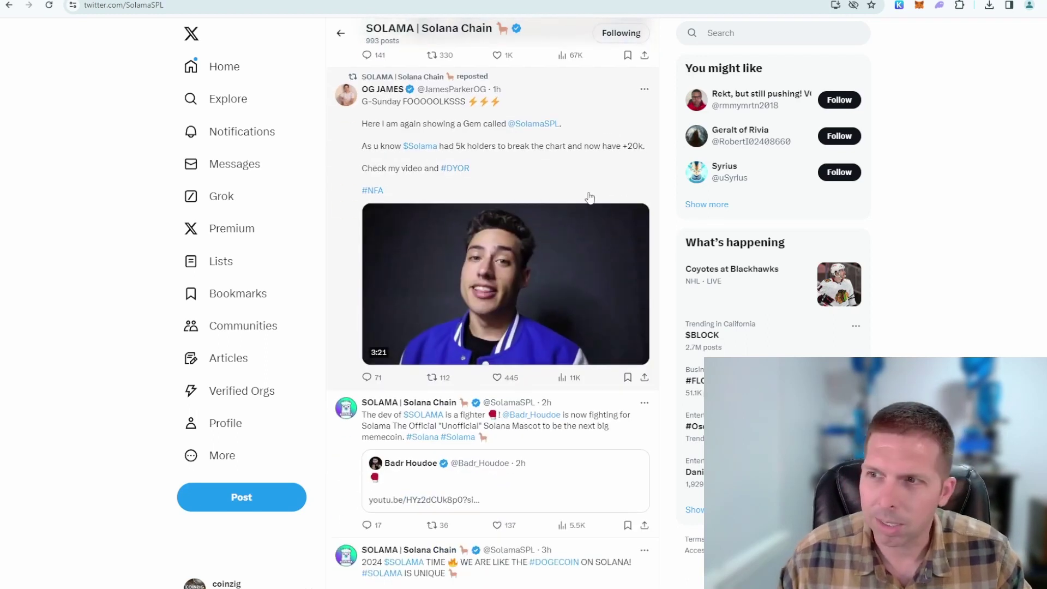
scroll(589, 196, "down", 6)
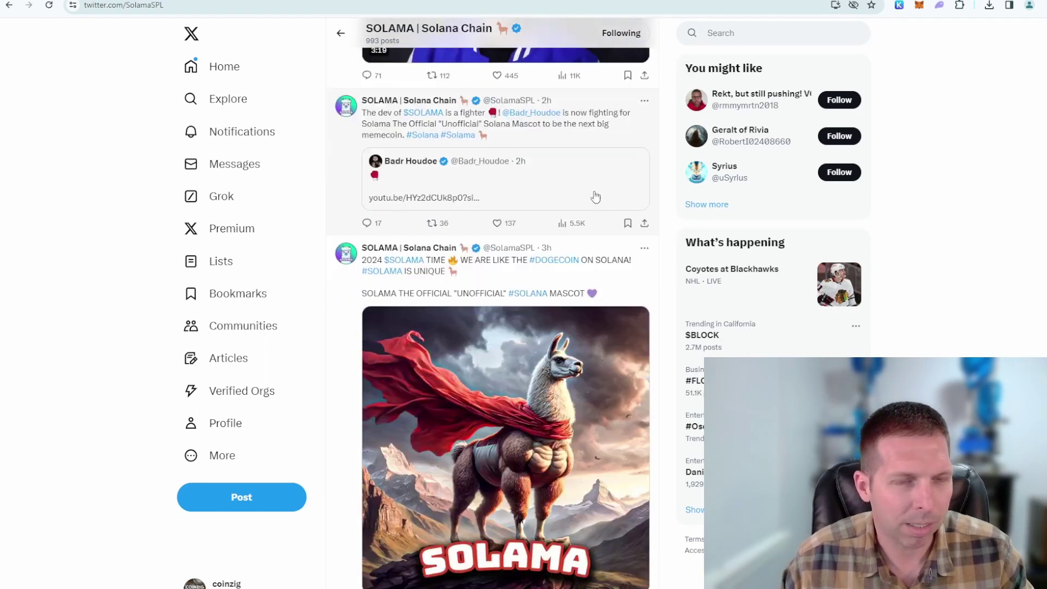
scroll(594, 197, "down", 6)
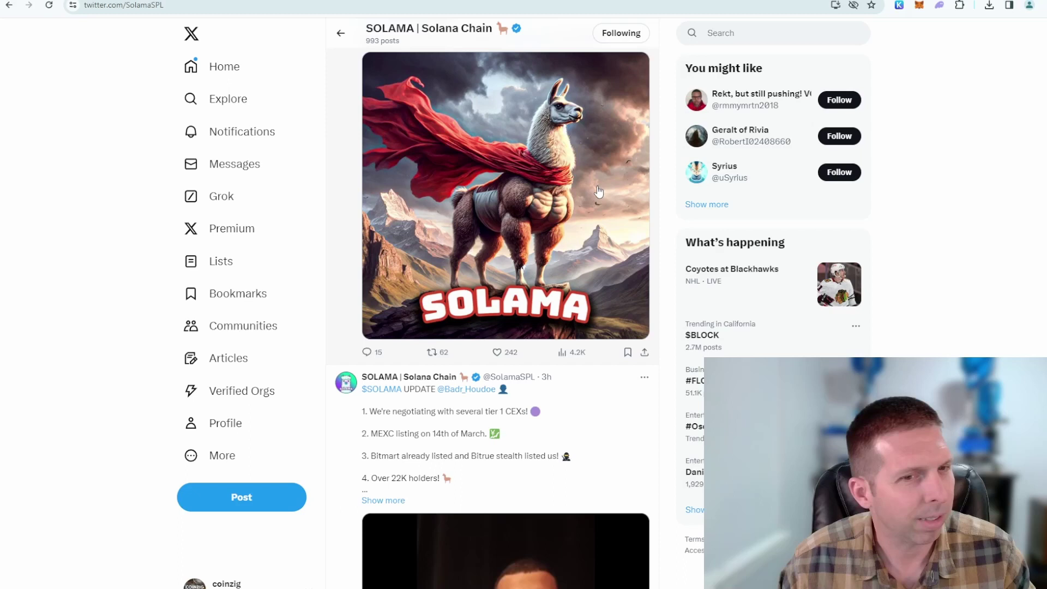
scroll(598, 192, "down", 3)
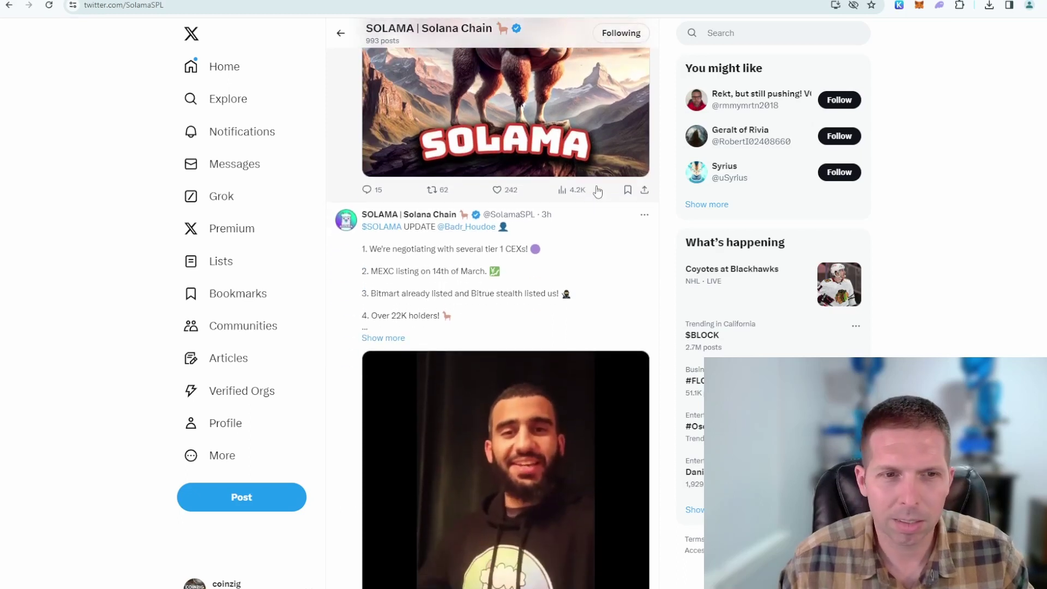
scroll(597, 191, "down", 3)
scroll(540, 173, "up", 9)
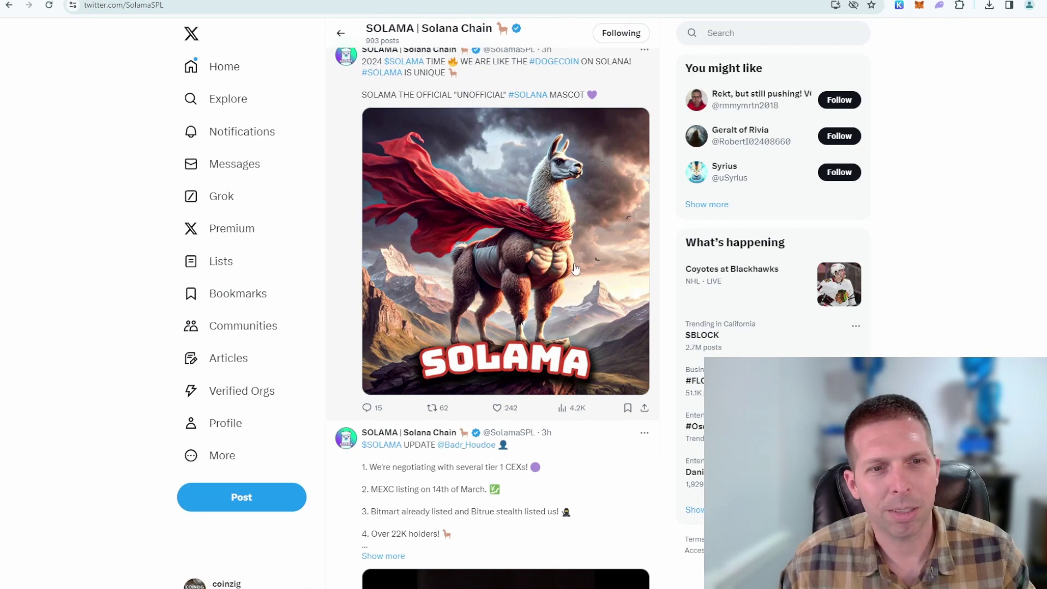
scroll(587, 307, "down", 1)
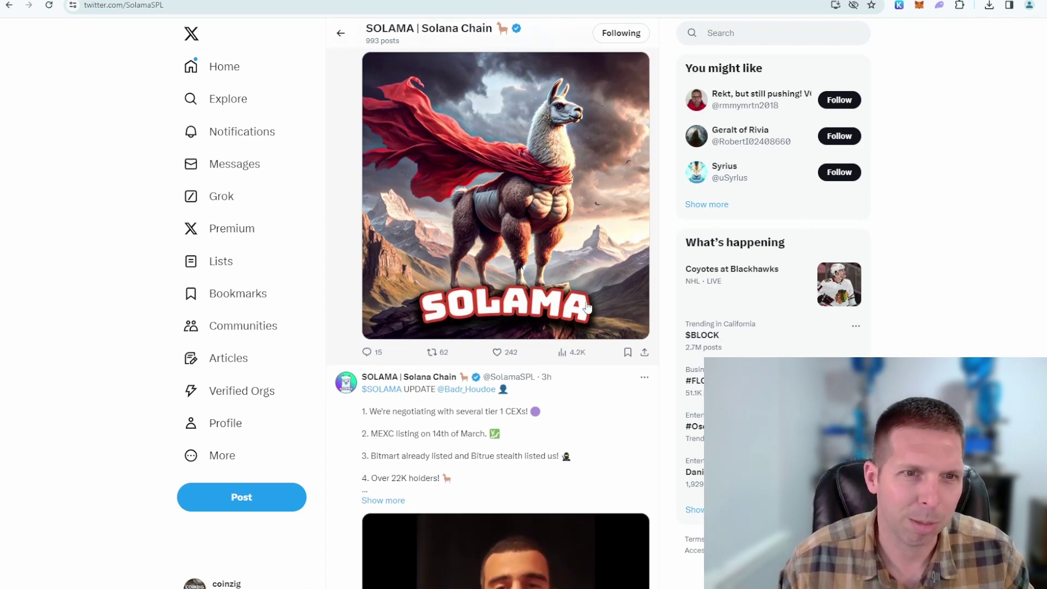
scroll(587, 307, "down", 5)
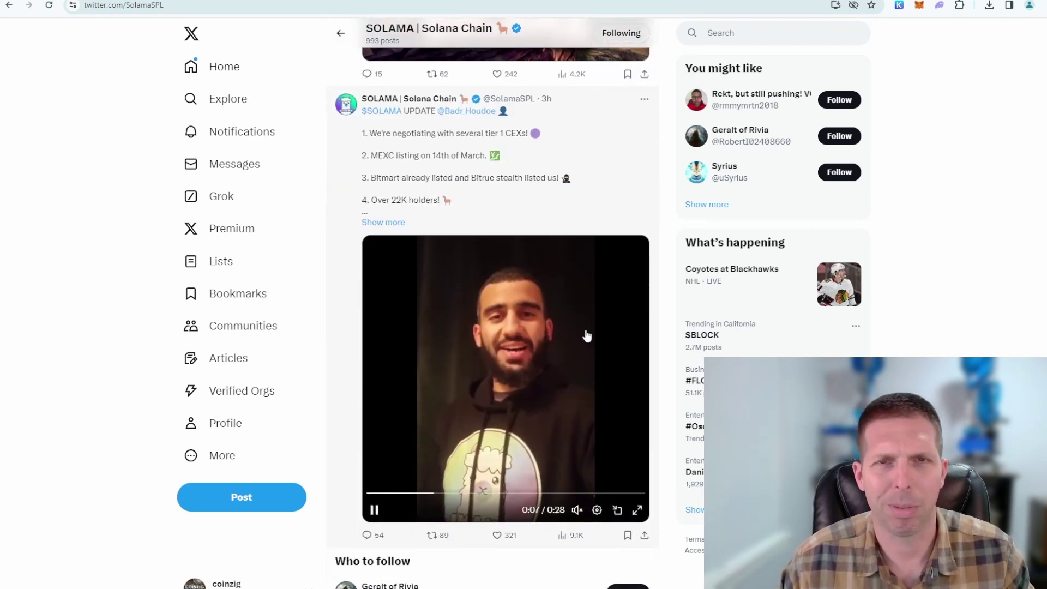
scroll(583, 332, "down", 6)
scroll(581, 329, "up", 3)
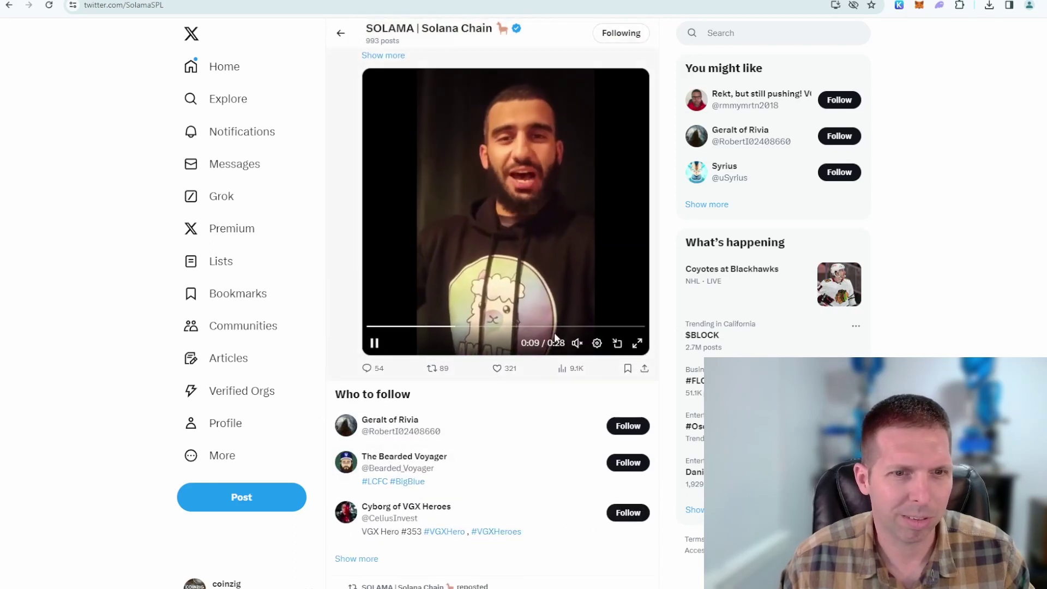
left_click(499, 335)
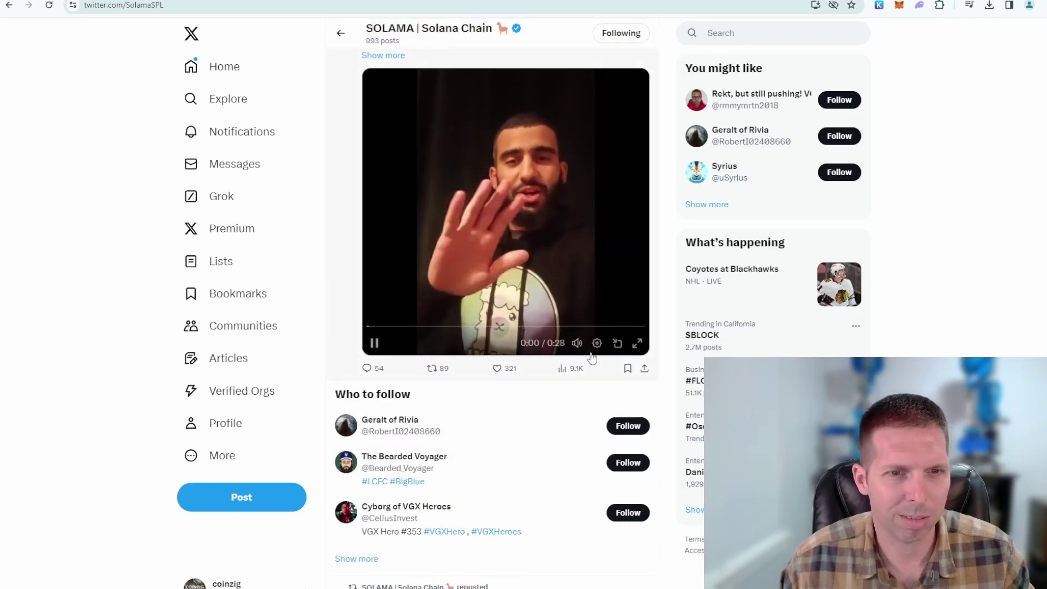
scroll(753, 334, "up", 2)
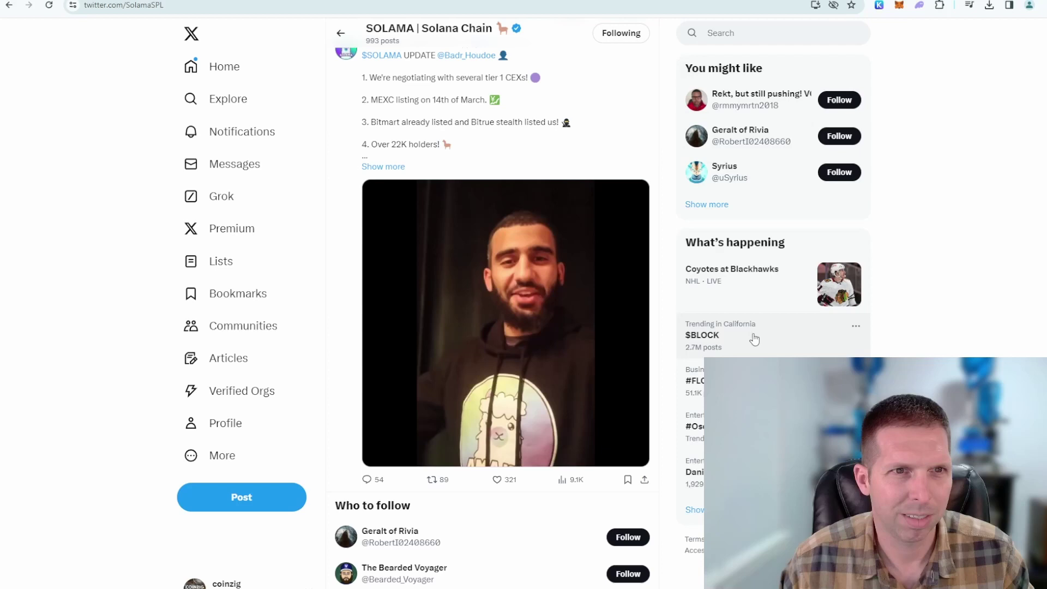
scroll(621, 431, "down", 1)
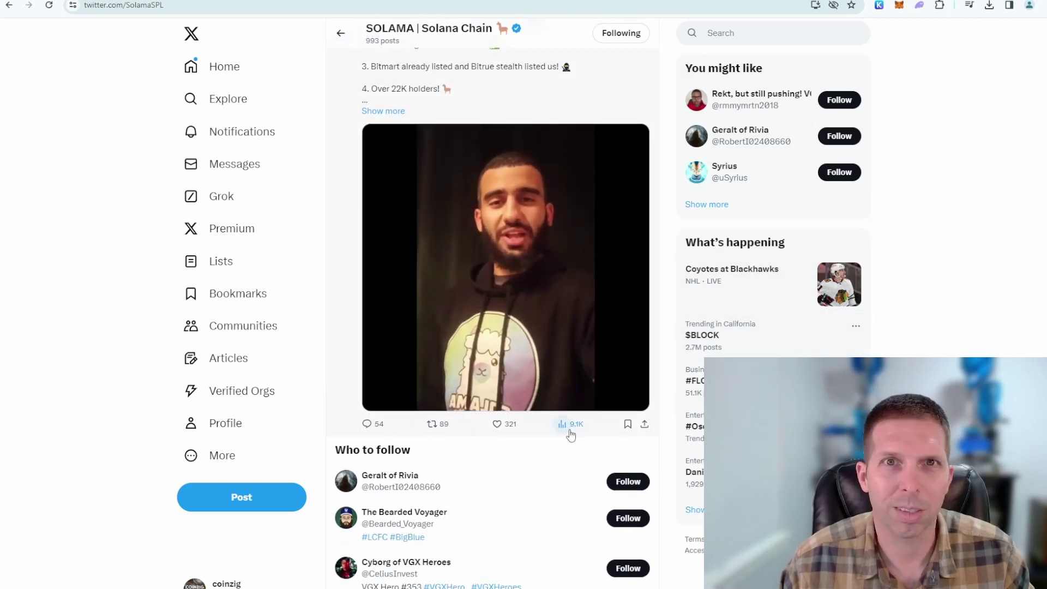
scroll(566, 428, "down", 3)
scroll(564, 437, "down", 6)
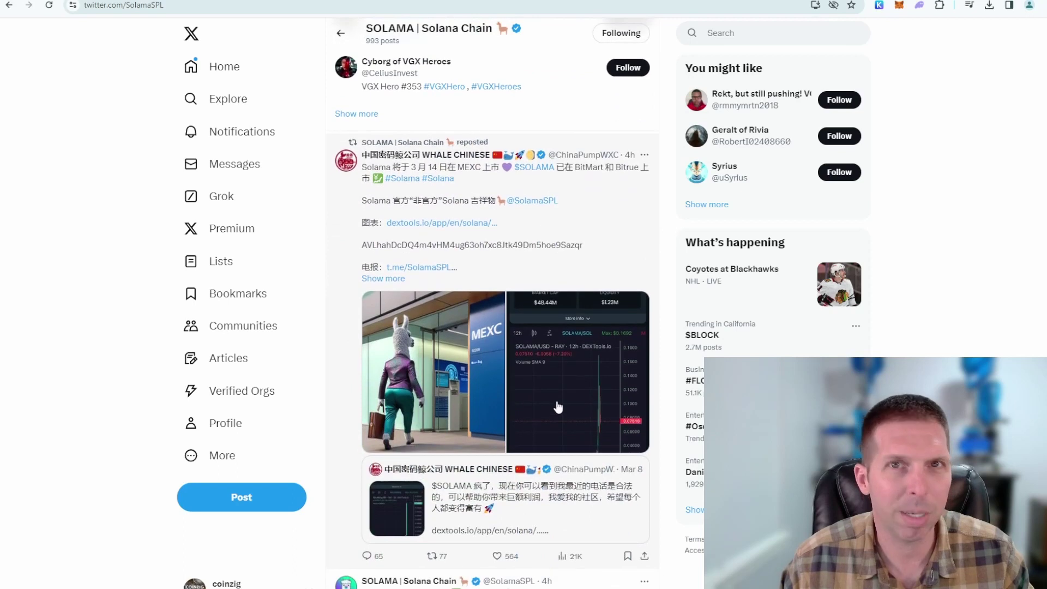
scroll(557, 407, "down", 6)
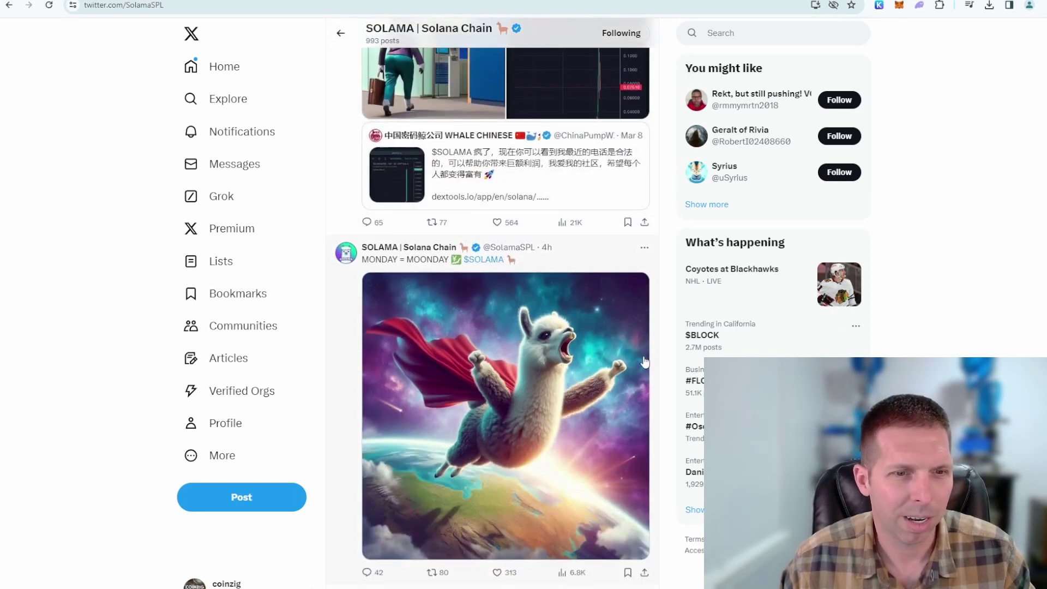
scroll(627, 364, "down", 2)
scroll(612, 320, "up", 4)
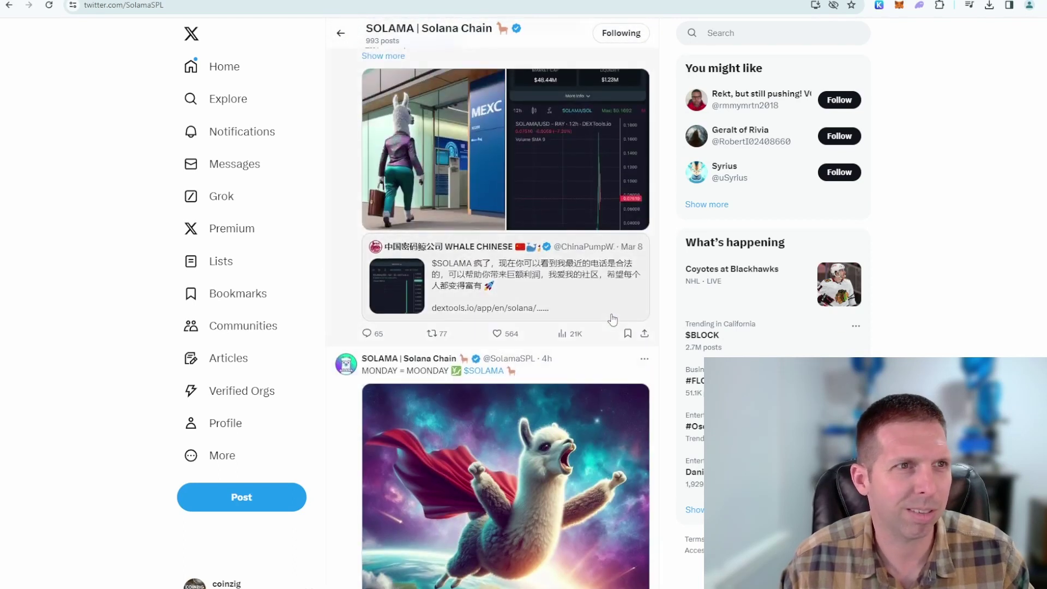
scroll(612, 340, "down", 4)
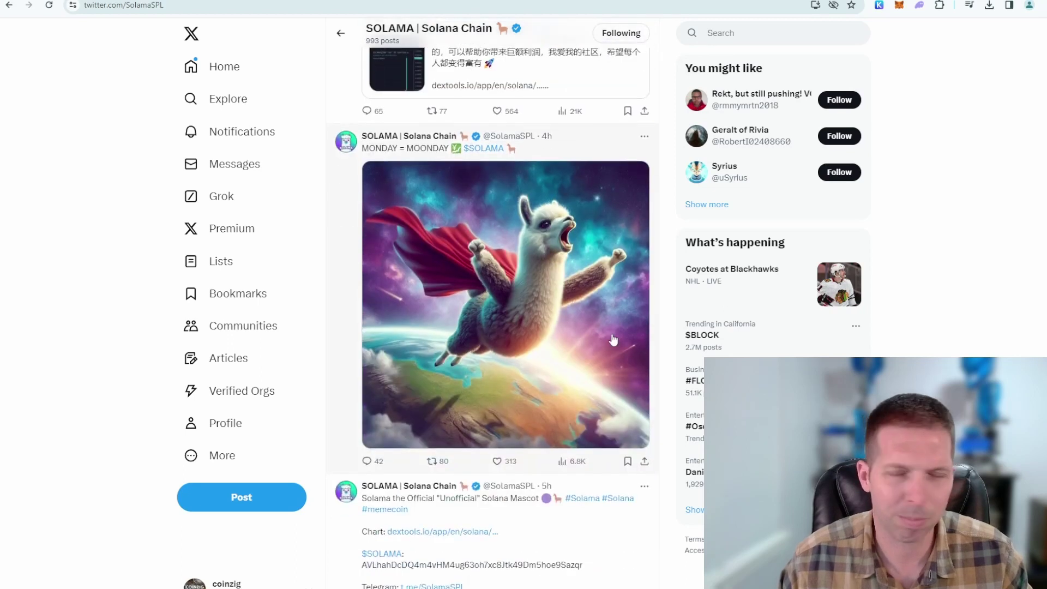
scroll(613, 339, "down", 7)
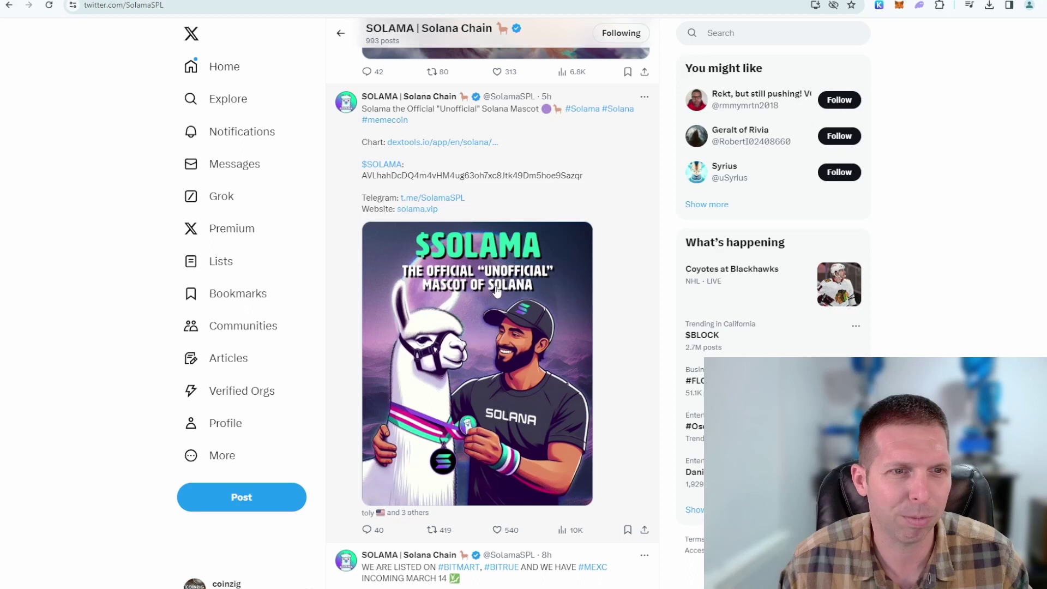
scroll(513, 289, "down", 6)
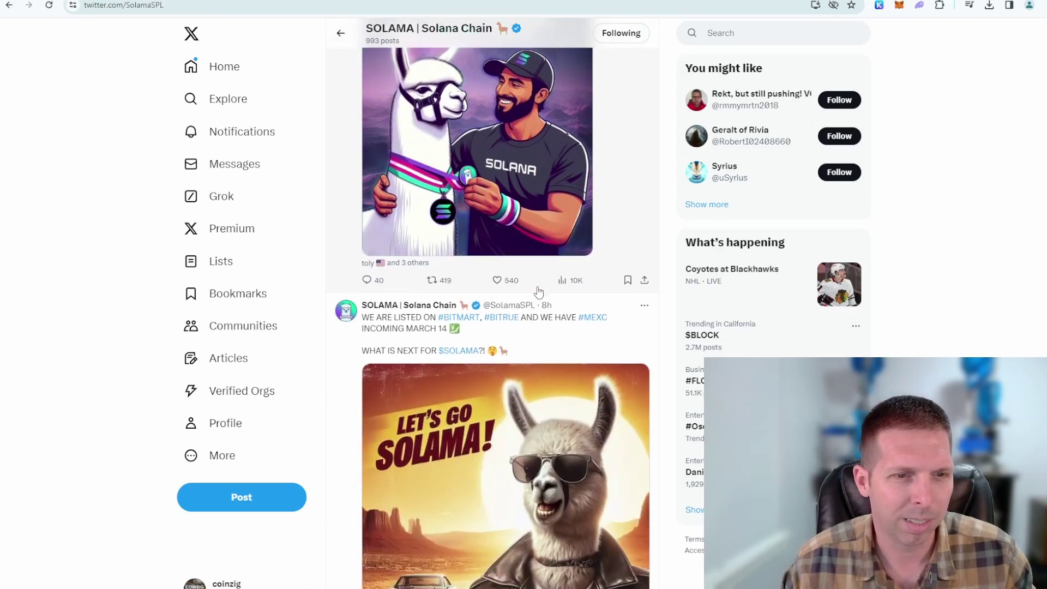
scroll(582, 297, "down", 4)
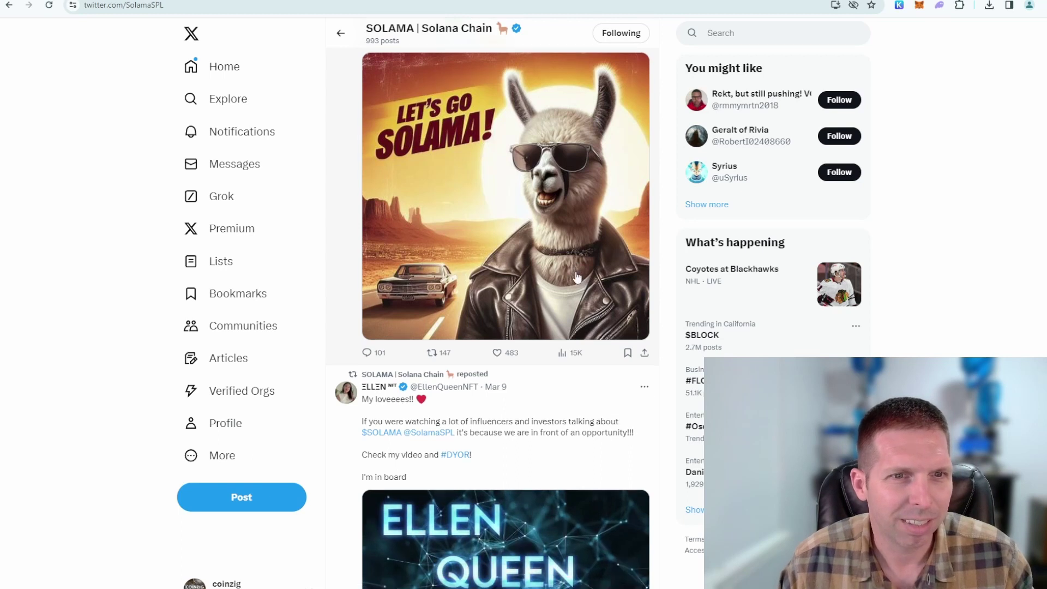
scroll(582, 284, "down", 5)
scroll(581, 269, "down", 7)
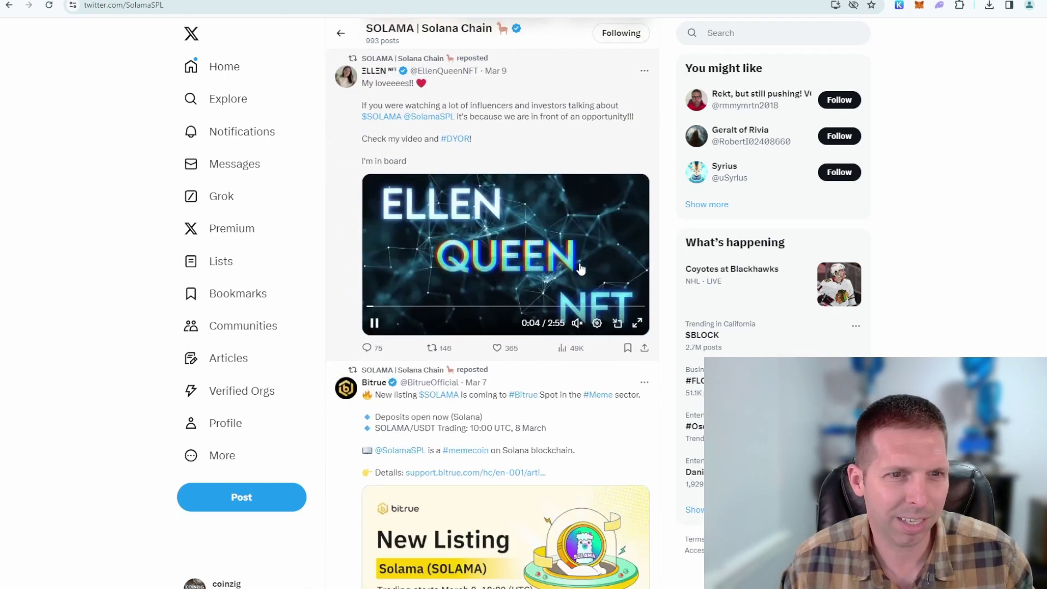
scroll(578, 246, "down", 1)
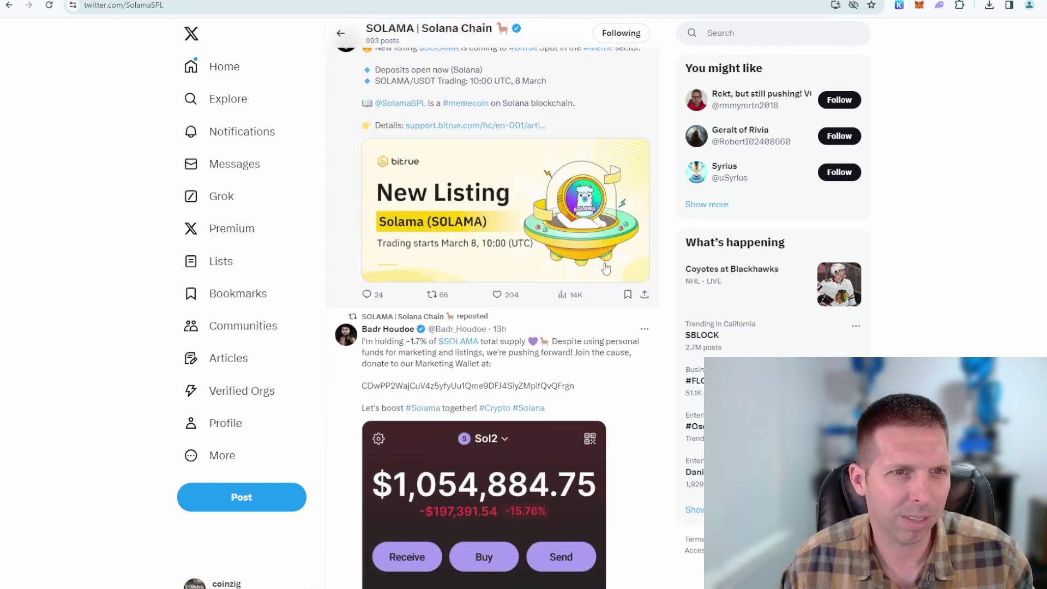
scroll(512, 143, "down", 3)
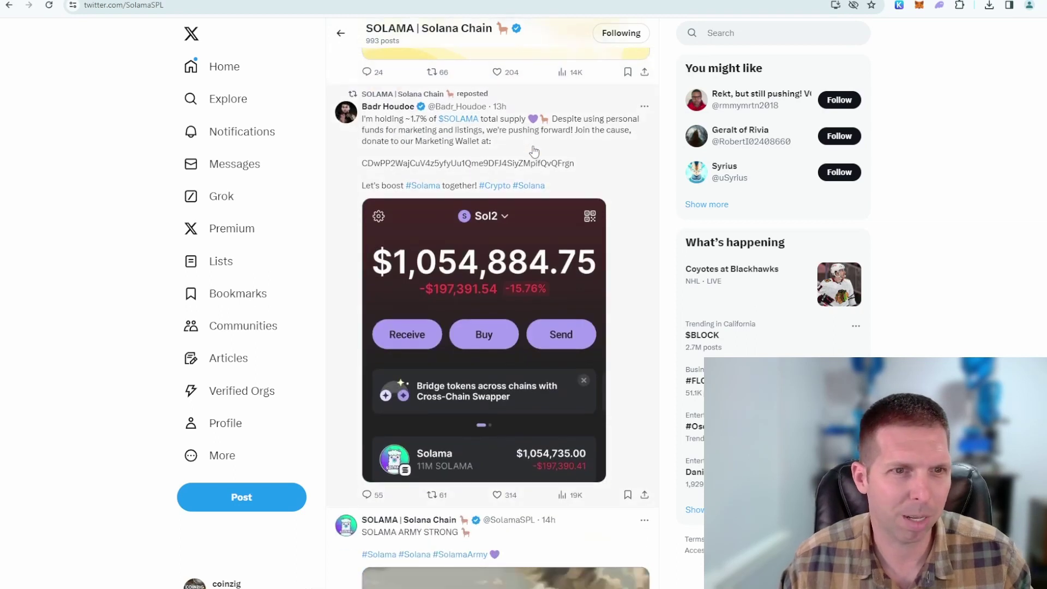
scroll(538, 159, "down", 2)
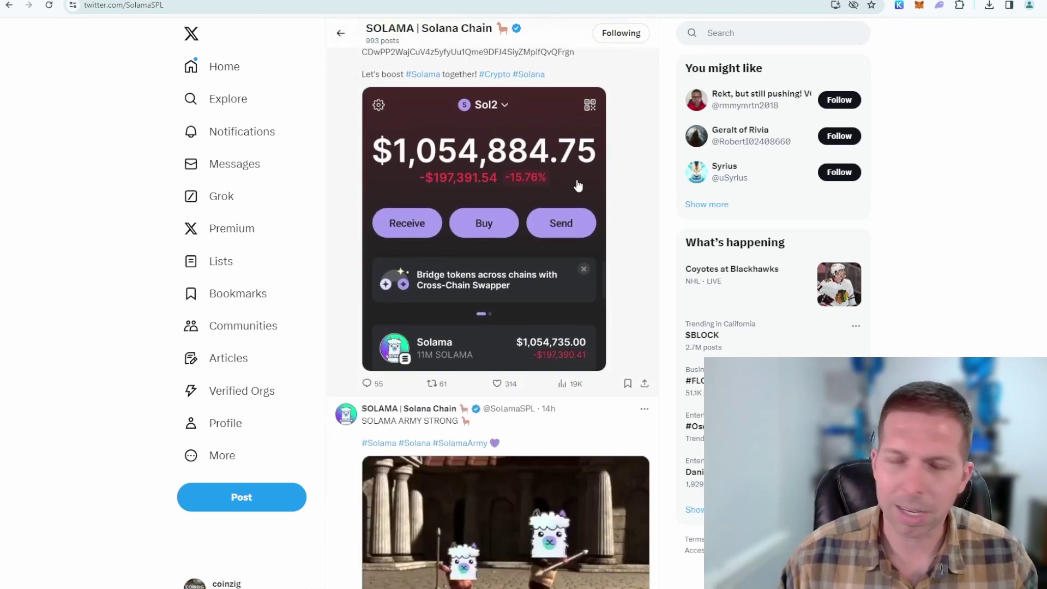
scroll(567, 188, "down", 6)
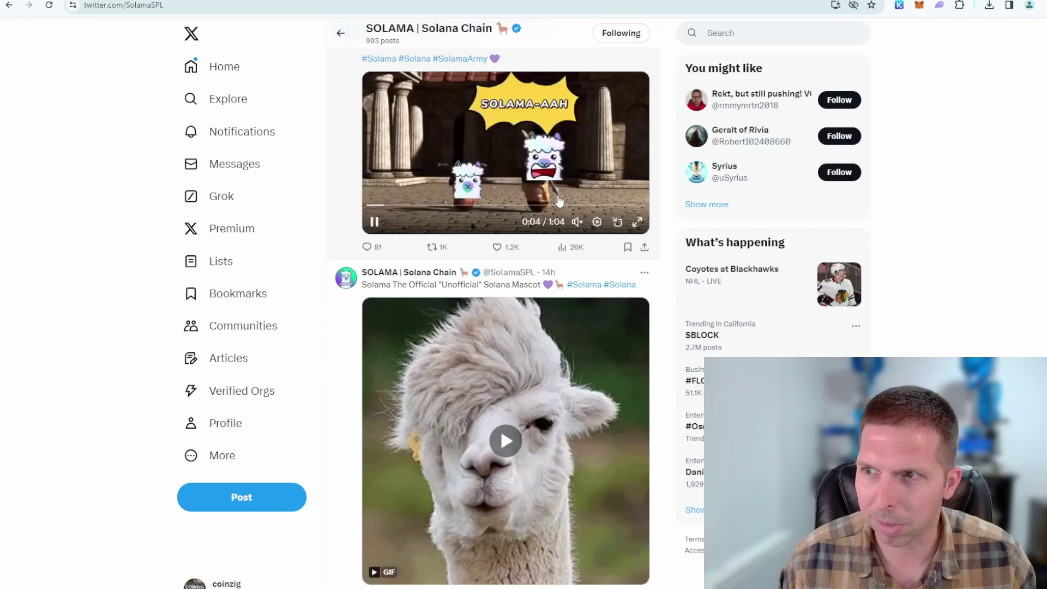
scroll(560, 198, "up", 2)
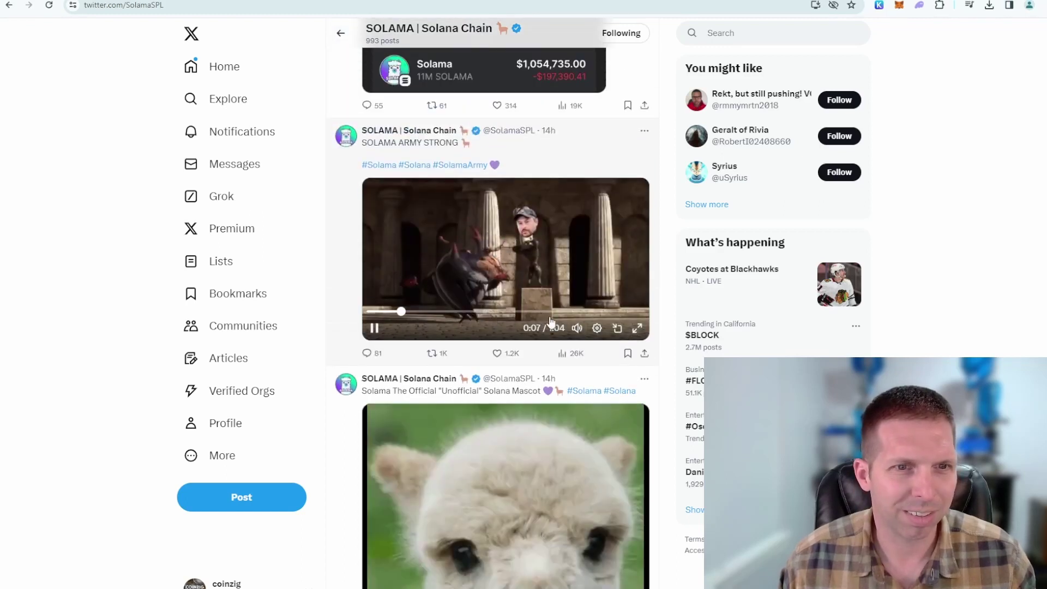
mouse_move(577, 331)
scroll(545, 305, "down", 7)
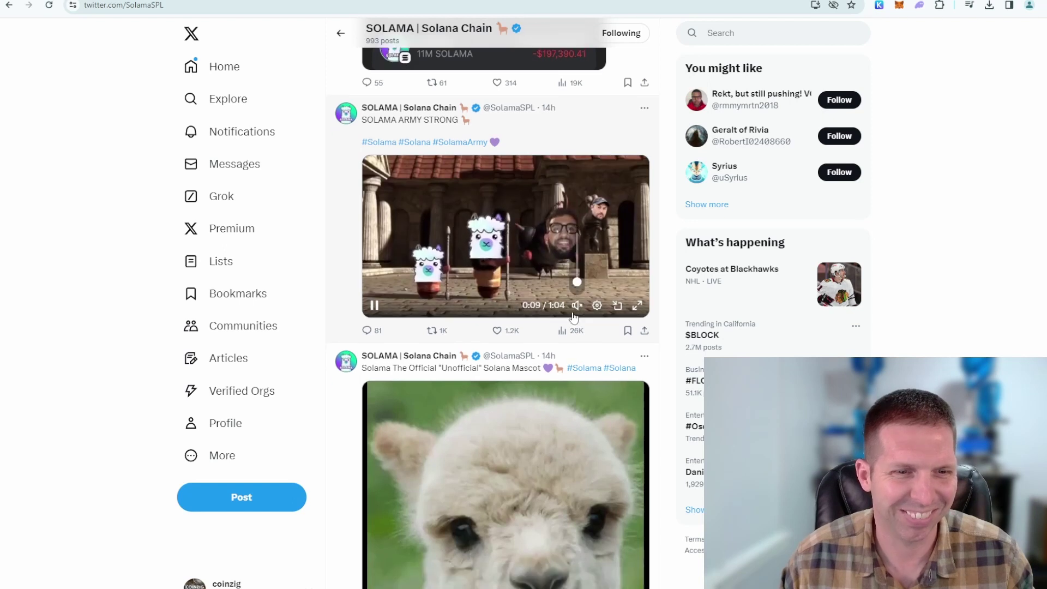
scroll(450, 165, "down", 20)
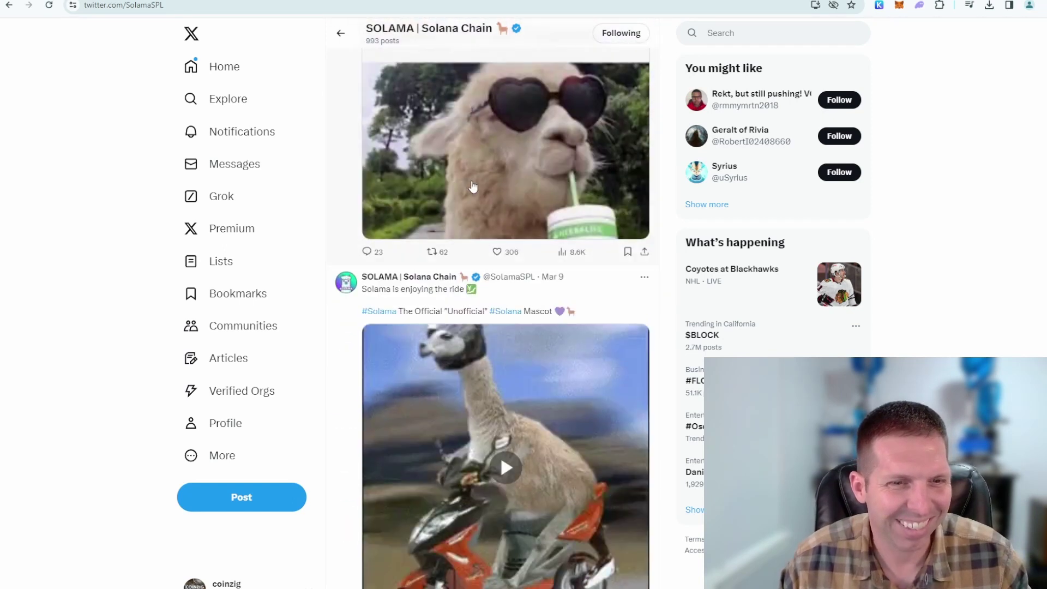
scroll(489, 198, "down", 9)
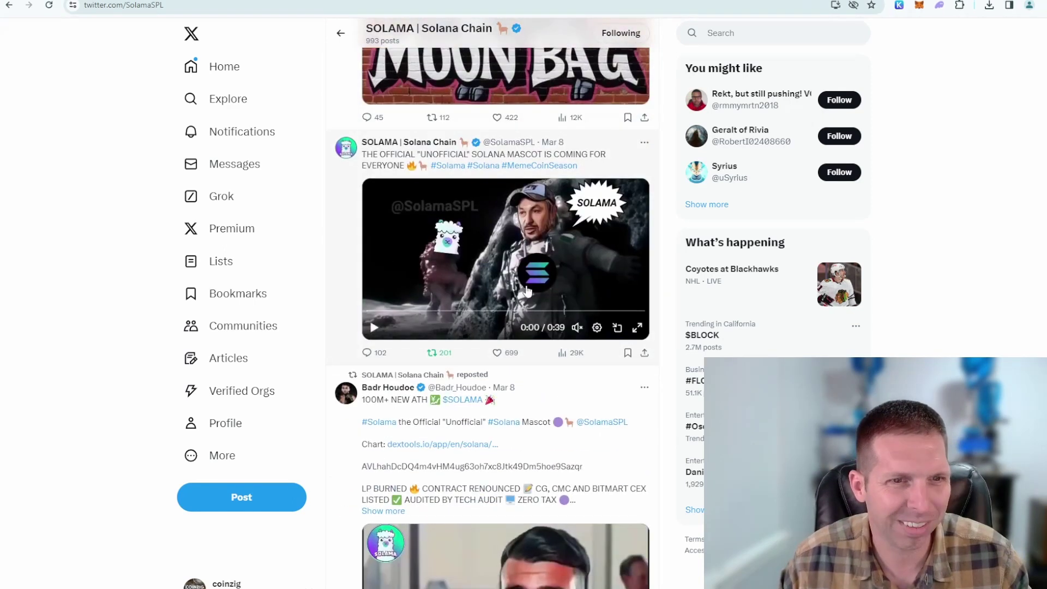
Play the SOLAMA mascot video, then unmute and pause the reposted llama clip
left_click(368, 329)
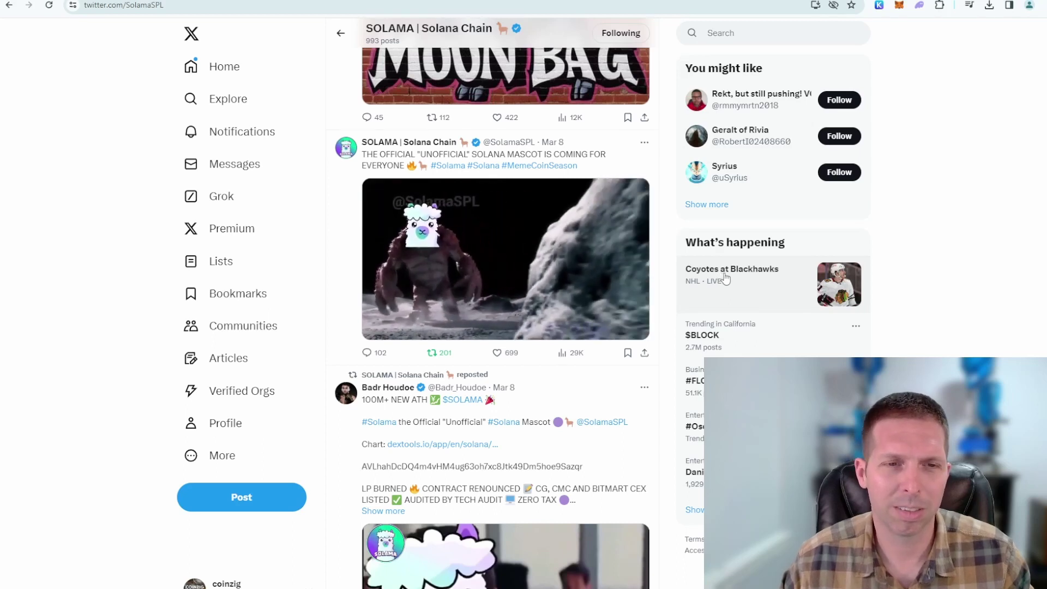
scroll(374, 328, "down", 5)
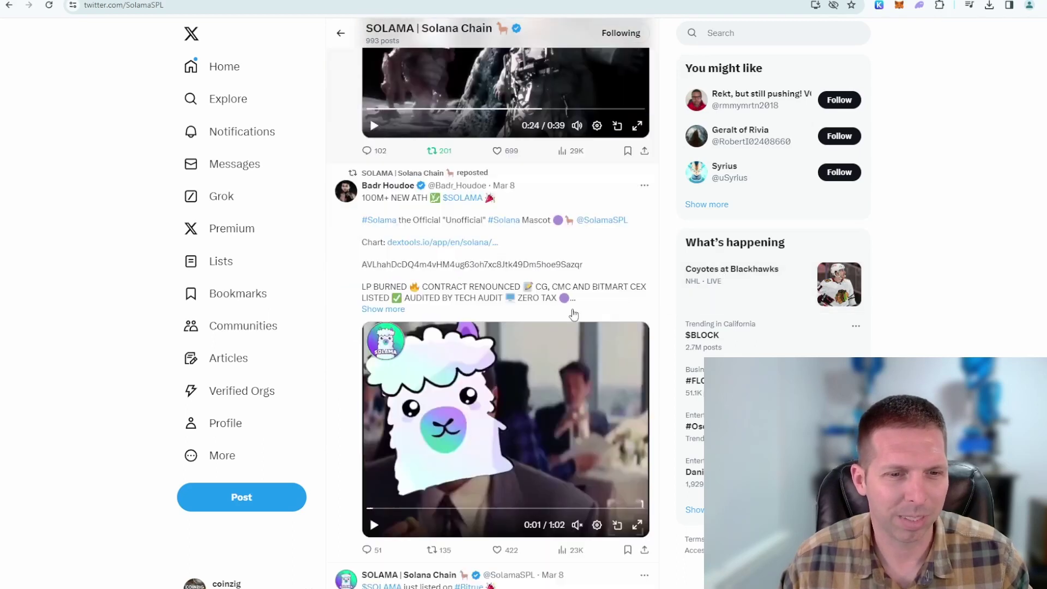
left_click(578, 448)
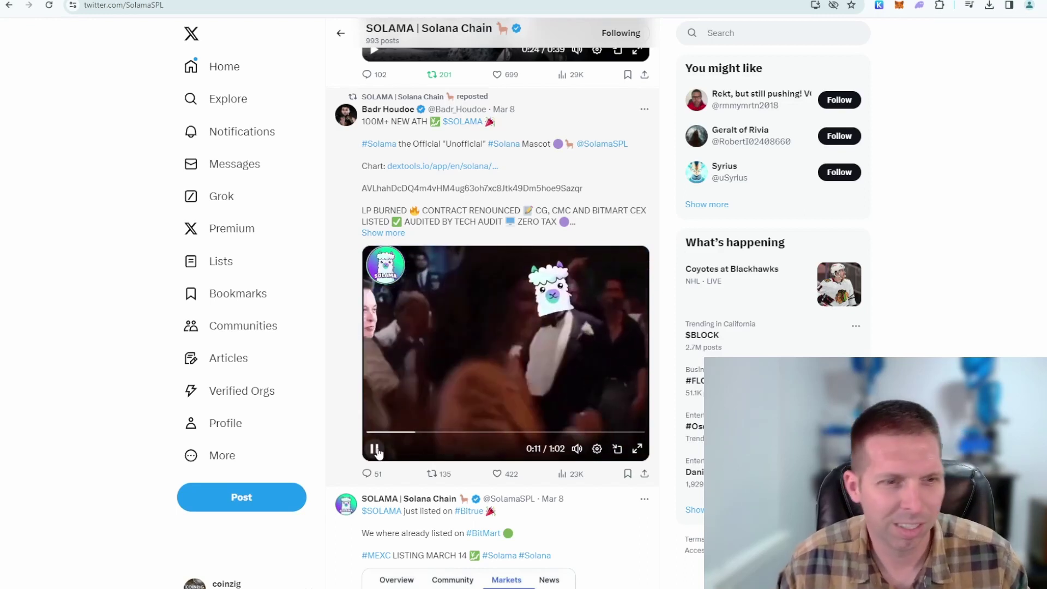
left_click(556, 422)
scroll(556, 422, "down", 10)
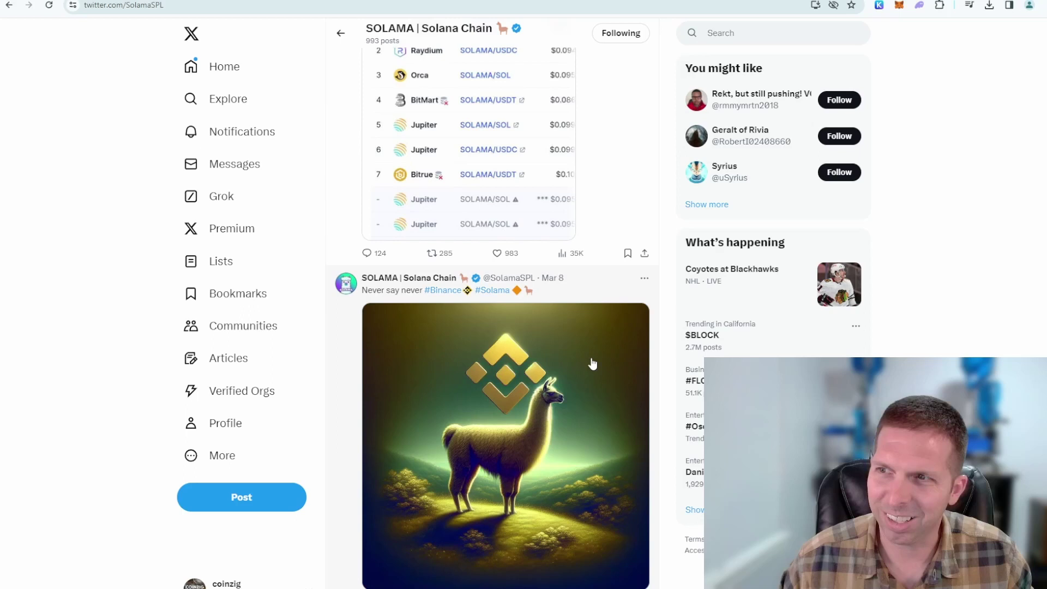
scroll(592, 363, "down", 2)
scroll(584, 262, "down", 3)
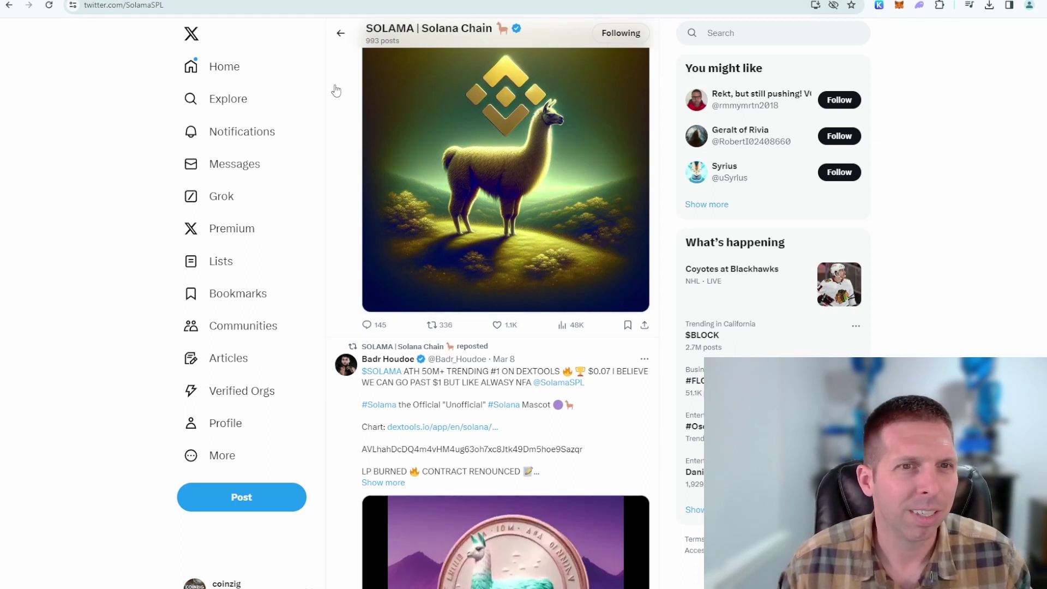
Return to CoinMarketCap's Solama page and switch its price chart from 7D to 1M
key("alt+Left")
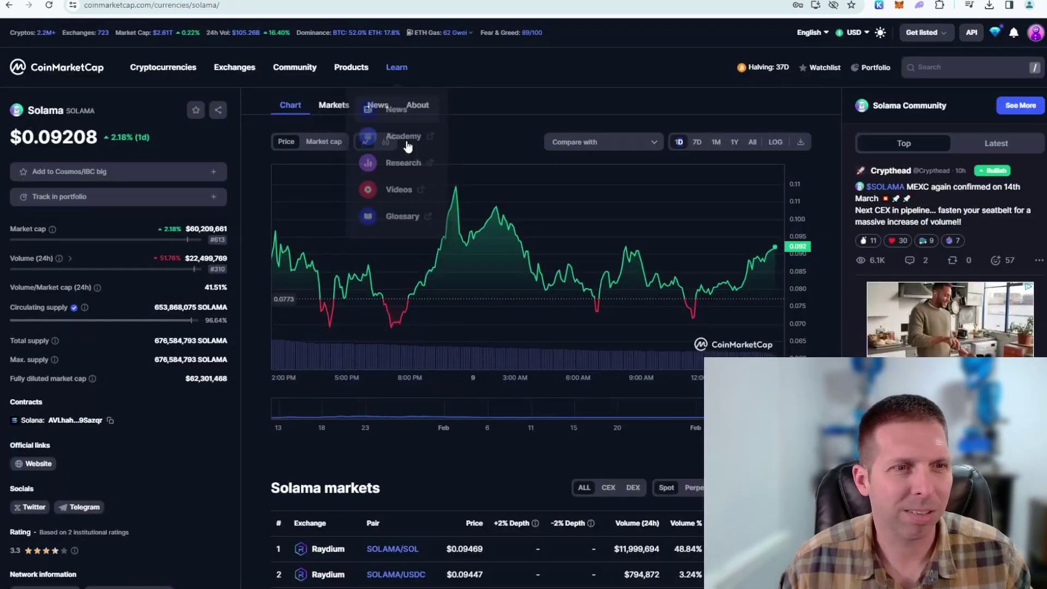
left_click(697, 142)
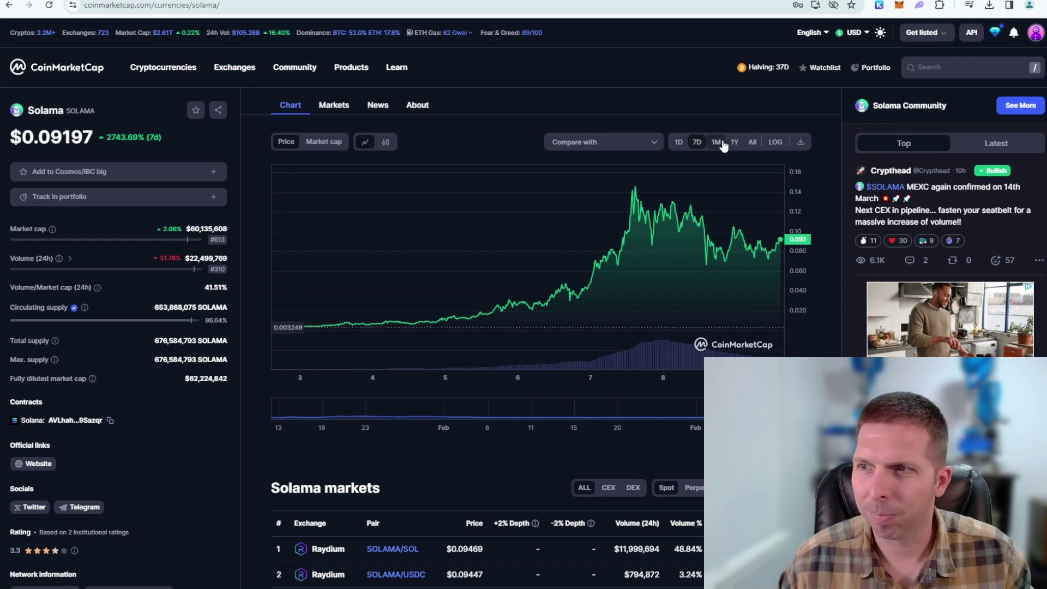
left_click(716, 142)
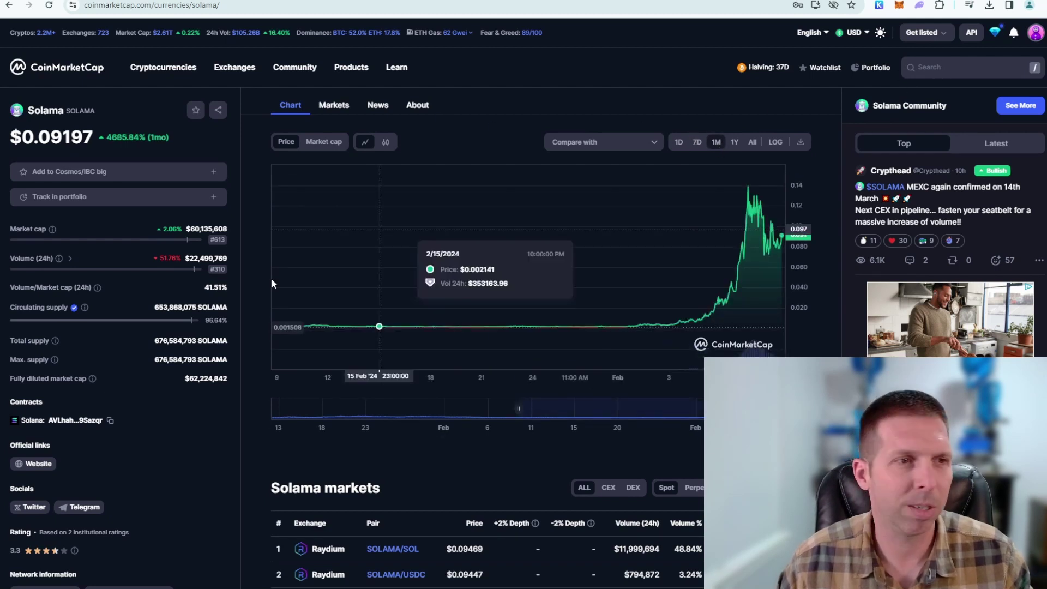
mouse_move(197, 56)
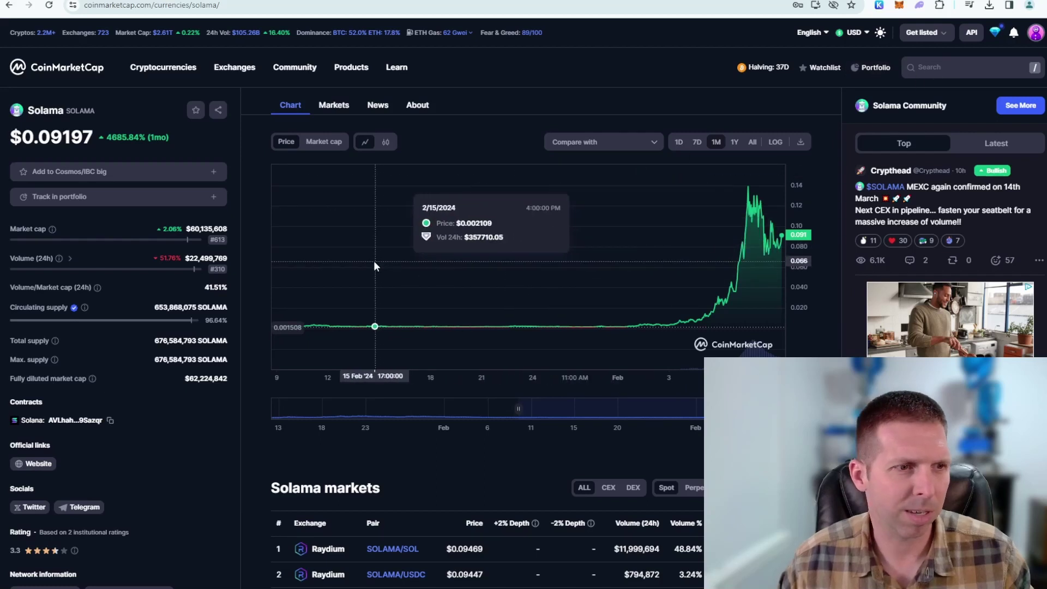
Compare Solama's 7D, 1D and 1M price charts, then jump to its Markets table
scroll(40, 332, "down", 3)
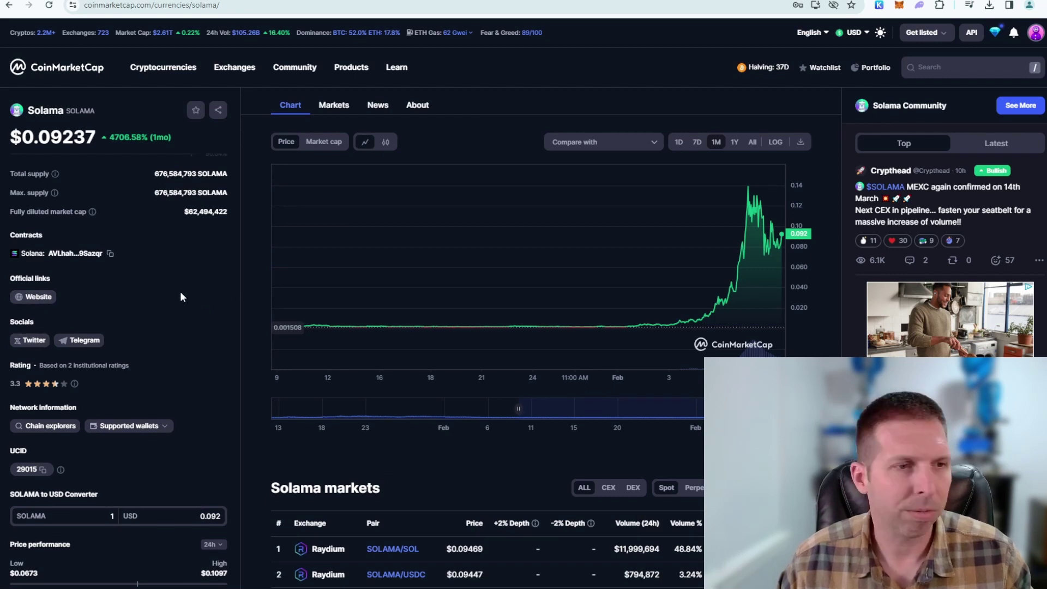
scroll(138, 307, "up", 3)
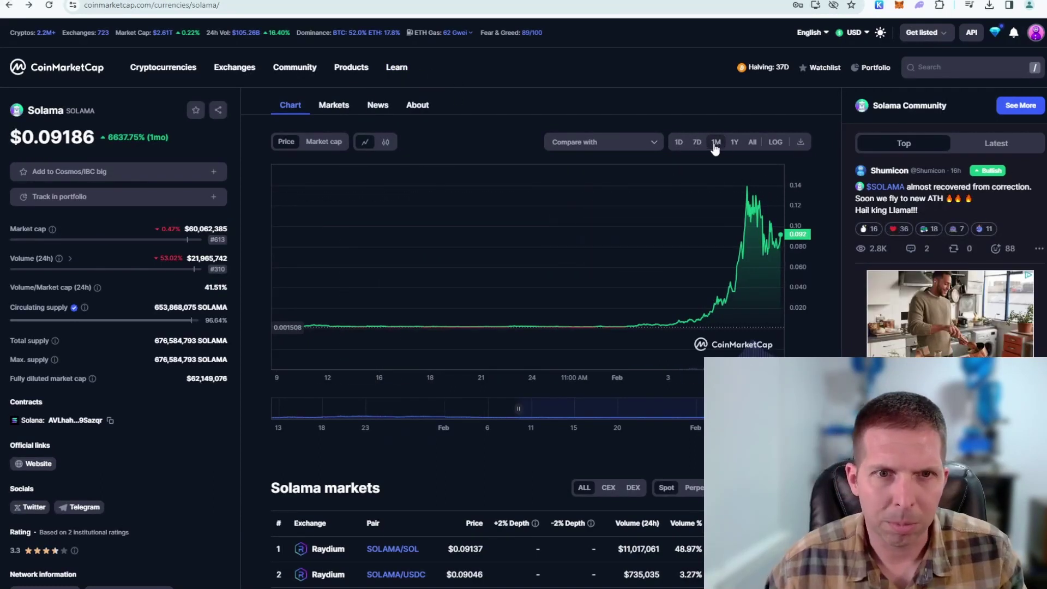
left_click(696, 142)
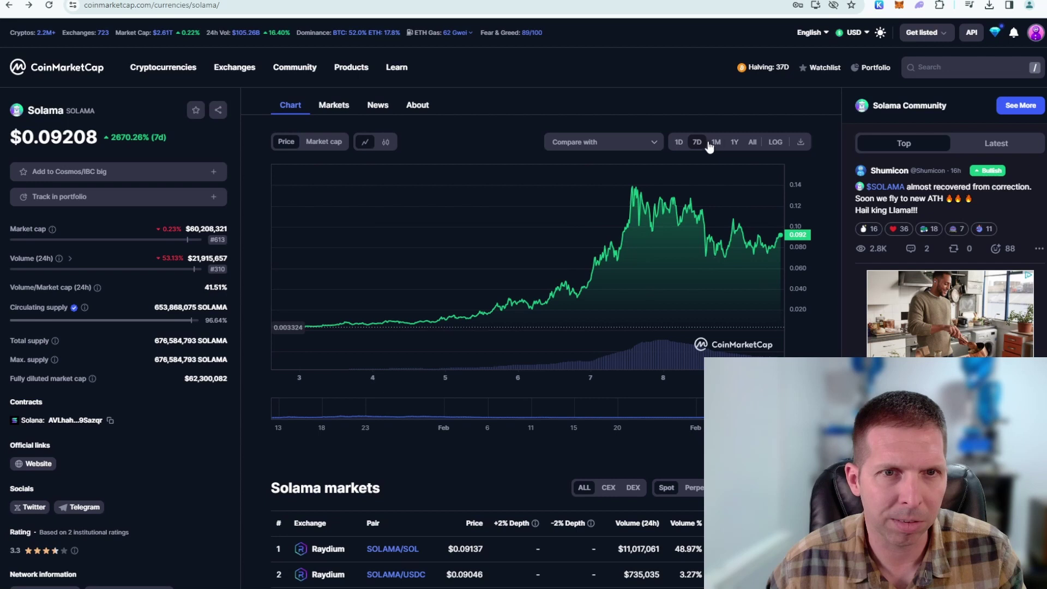
left_click(678, 143)
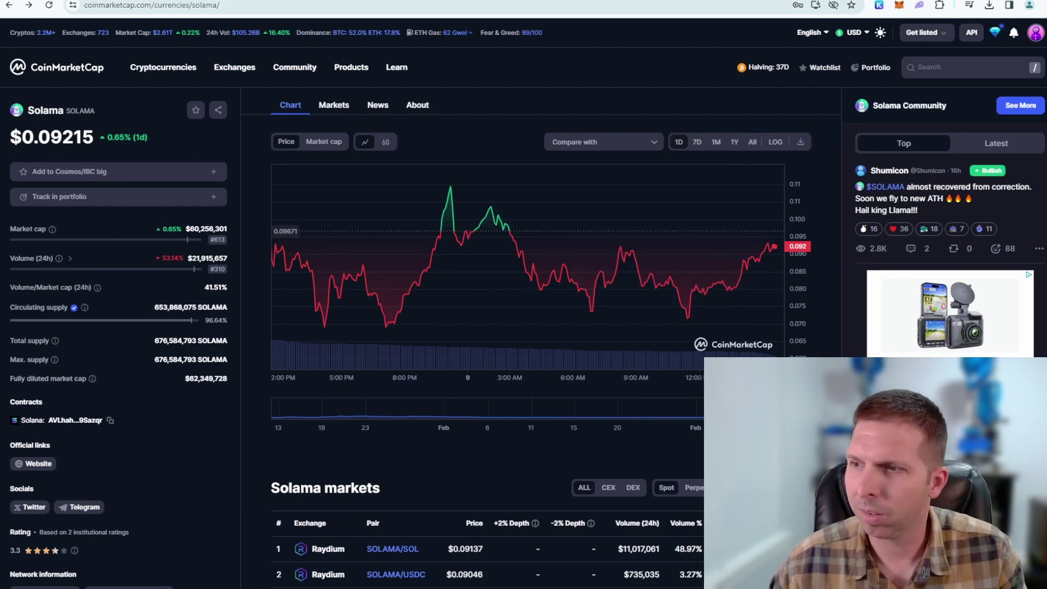
left_click(716, 141)
mouse_move(212, 243)
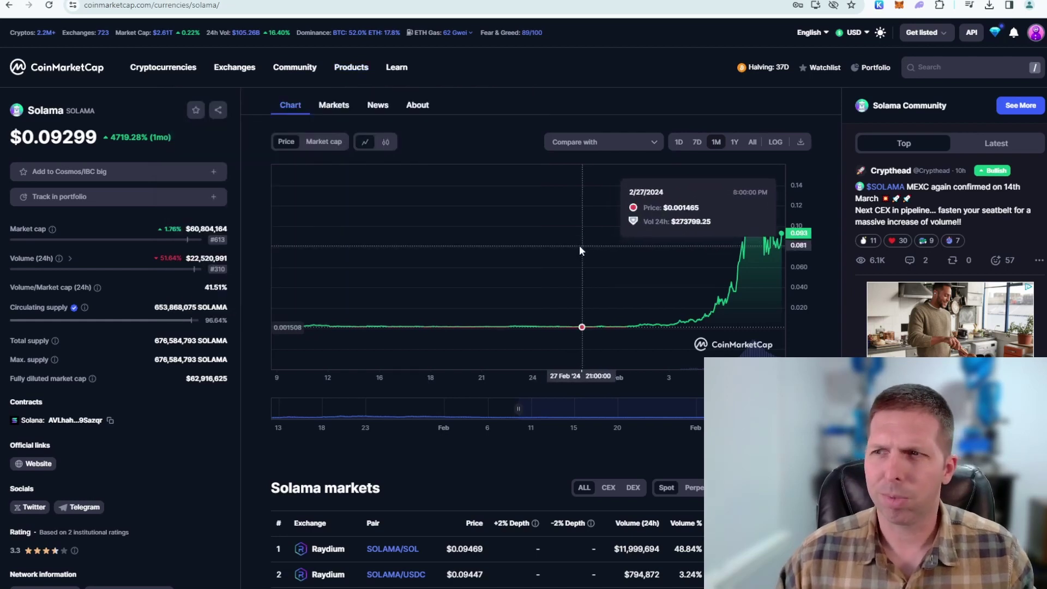
left_click(335, 107)
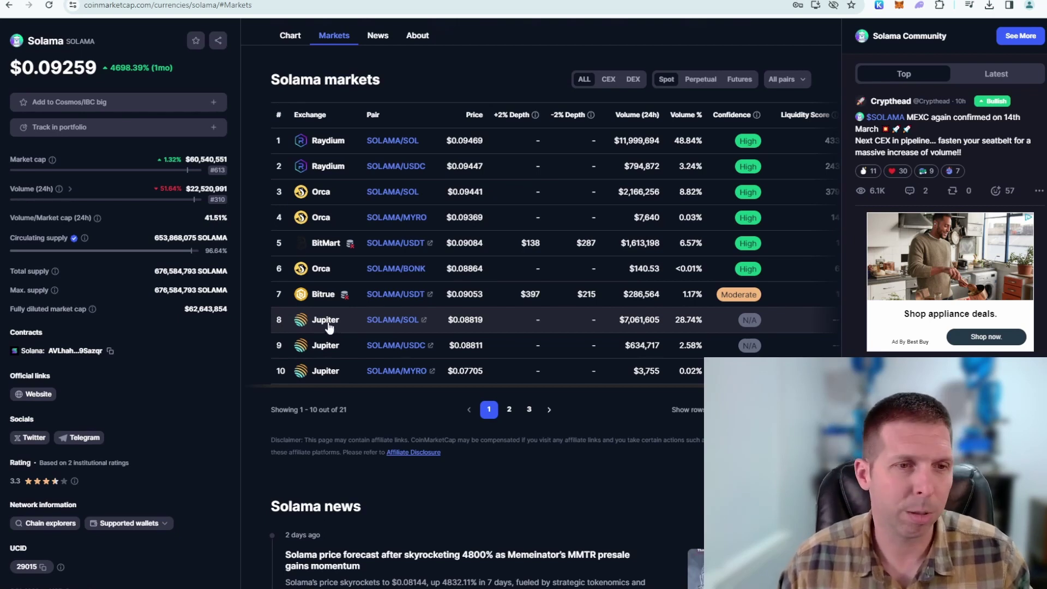
left_click(328, 322)
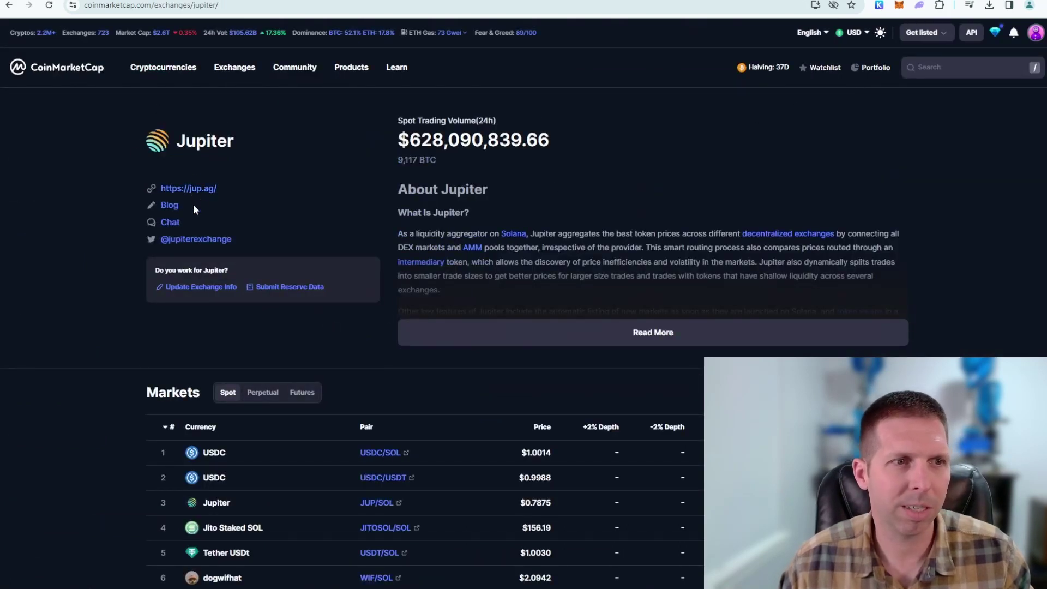
left_click(199, 192)
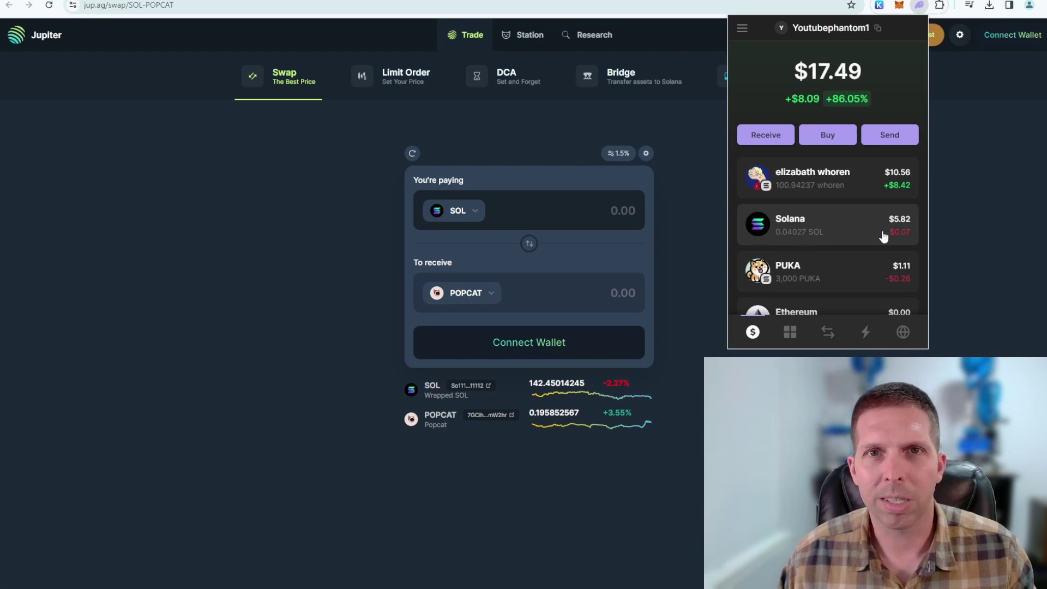
View the Phantom wallet's Solana receive address and 0.04027 SOL balance, then close the popup
left_click(782, 141)
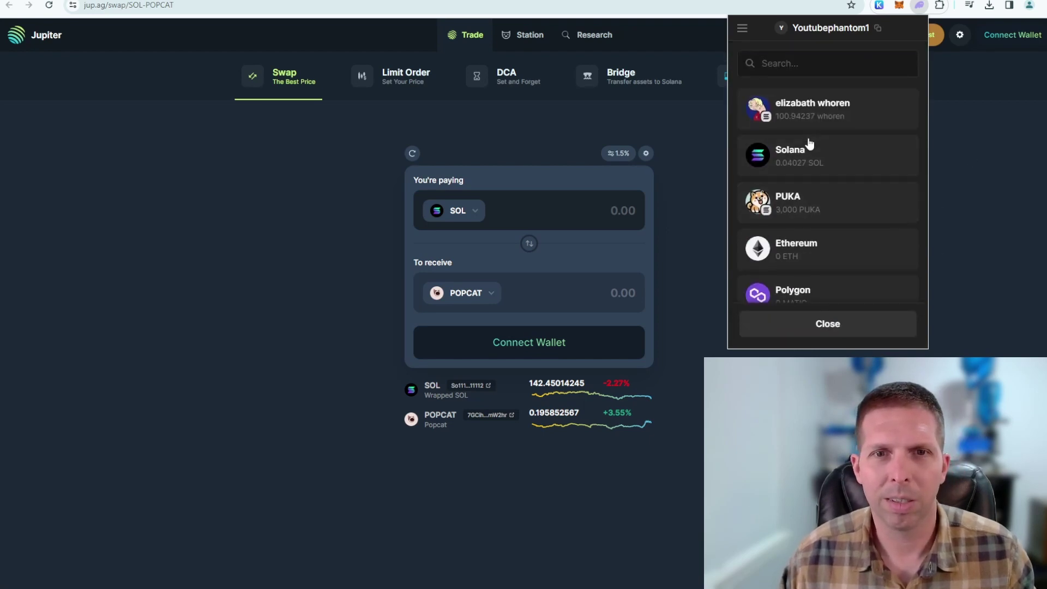
left_click(812, 156)
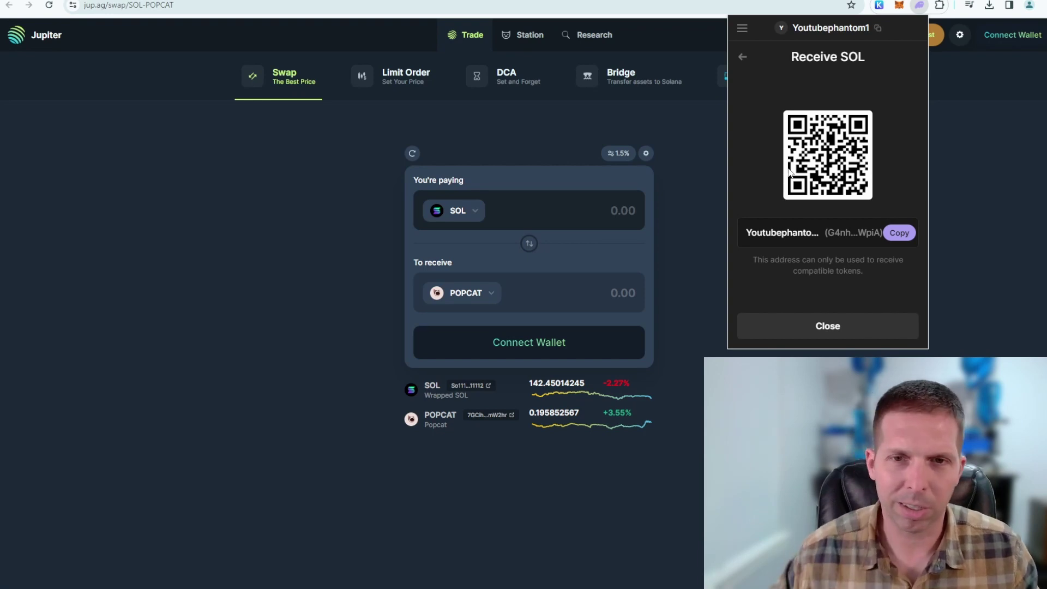
left_click(828, 324)
left_click(819, 230)
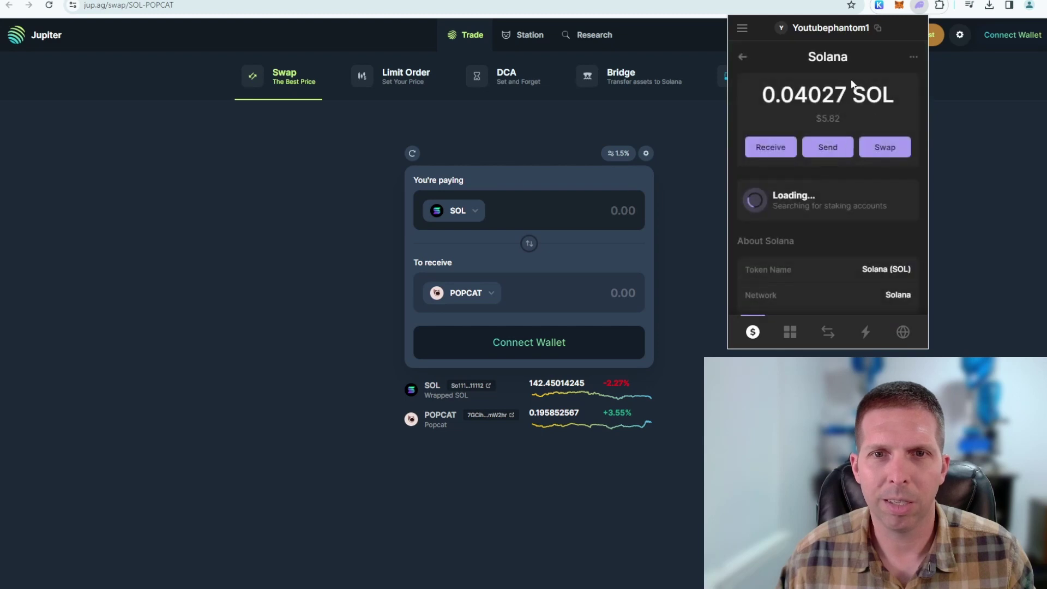
left_click(962, 140)
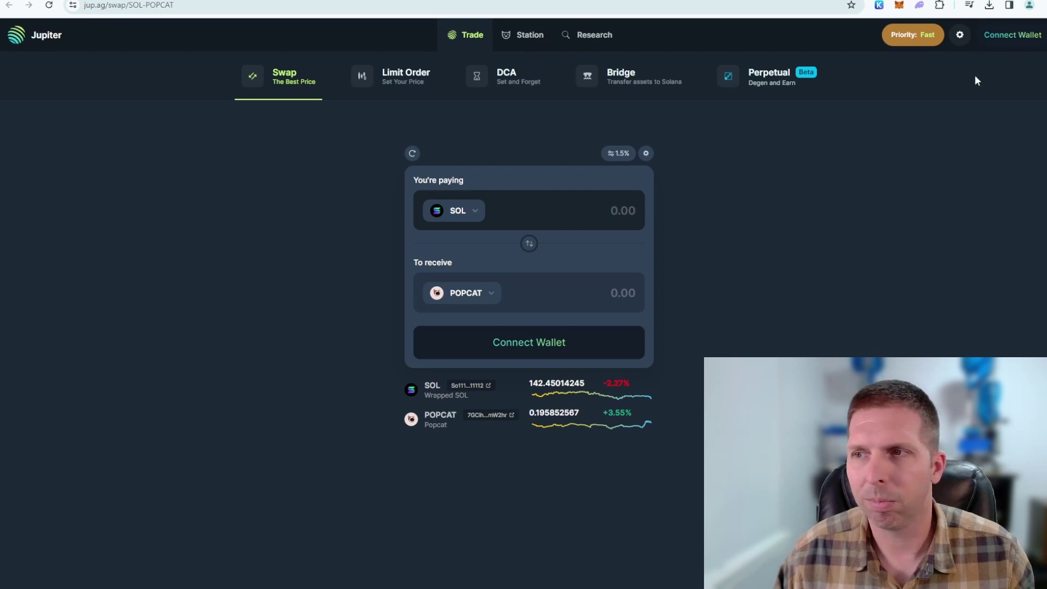
Connect the Phantom wallet to Jupiter and check the SOL paying field and its token list
left_click(1008, 43)
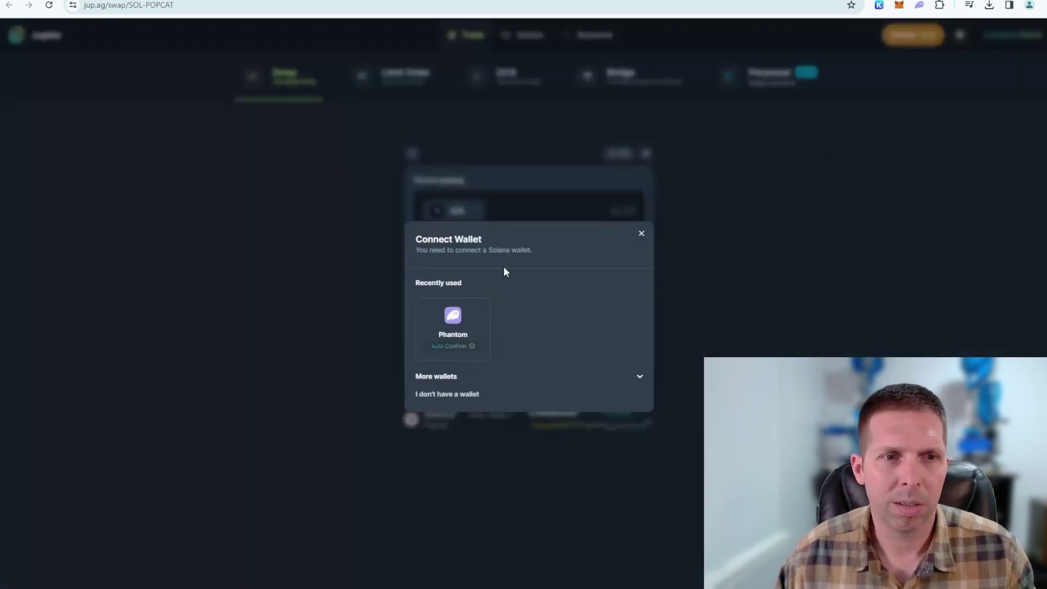
left_click(459, 323)
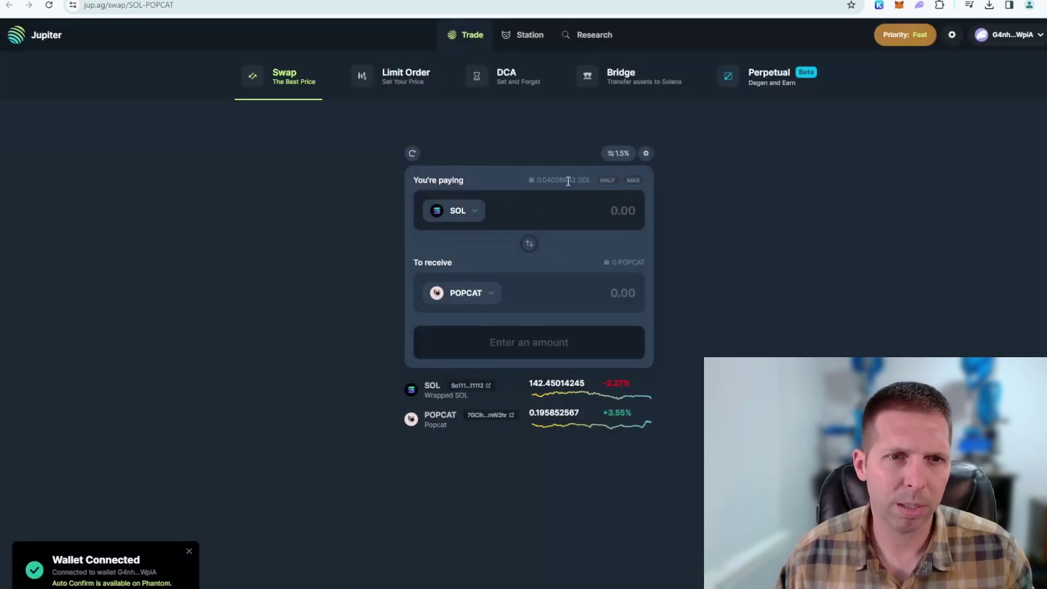
left_click_drag(547, 180, 577, 180)
left_click(592, 199)
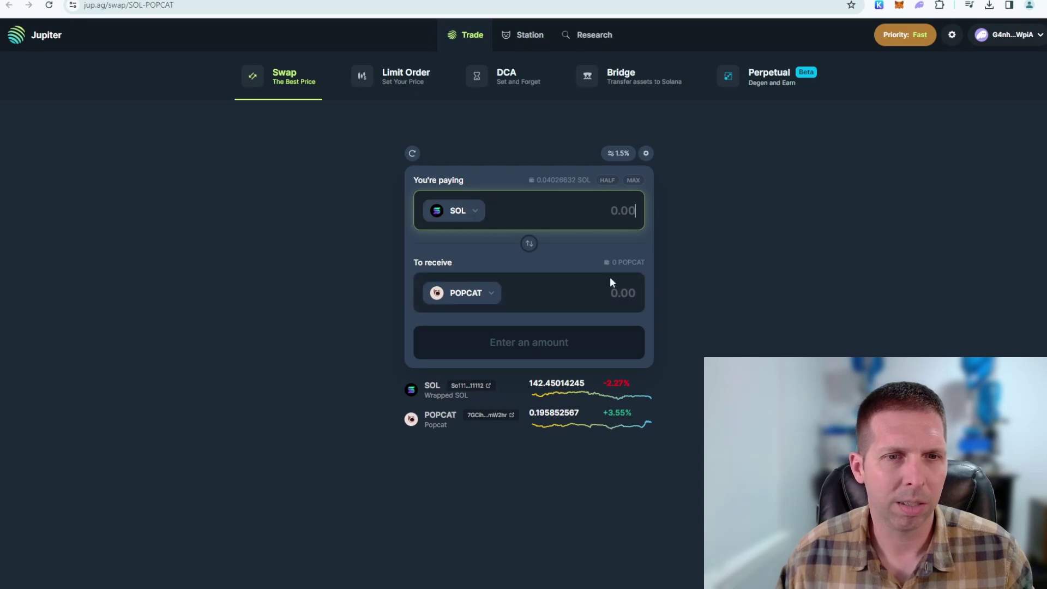
left_click(477, 212)
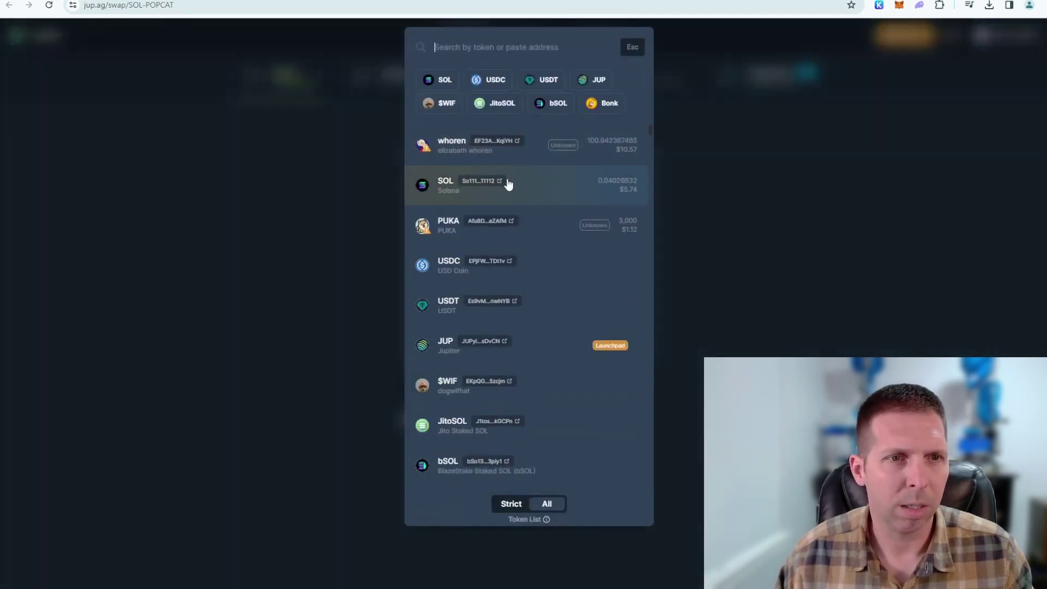
key("Escape")
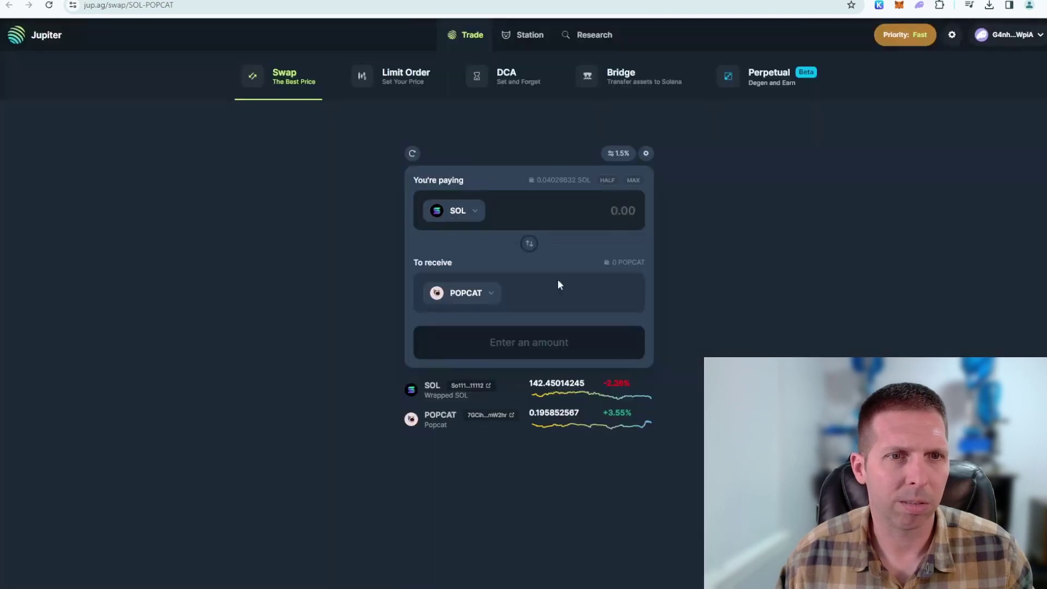
Search the receive-token list for 'solama', limited to the Strict list
left_click(492, 295)
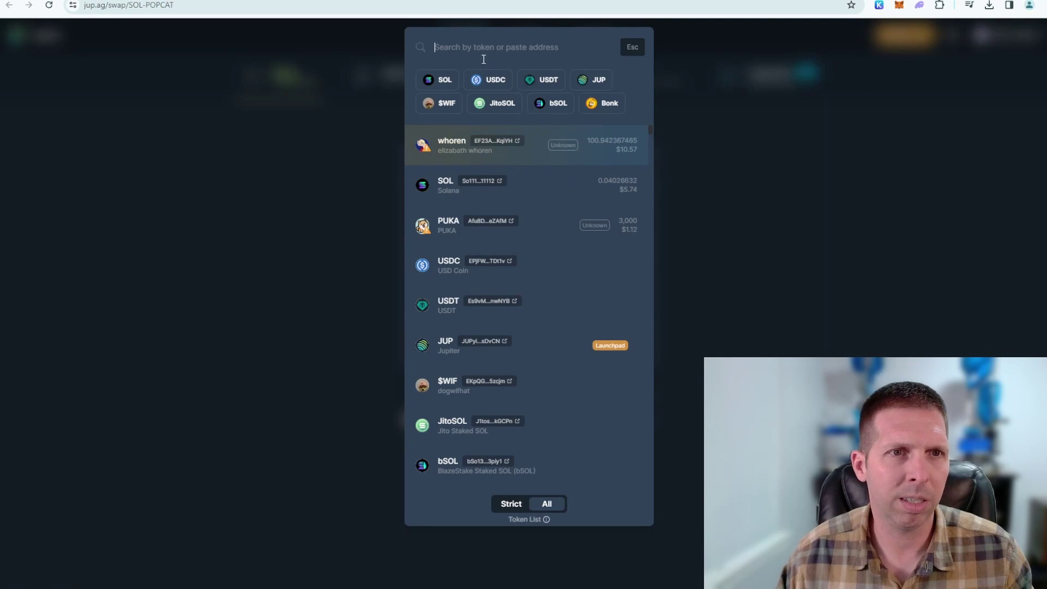
type("solama")
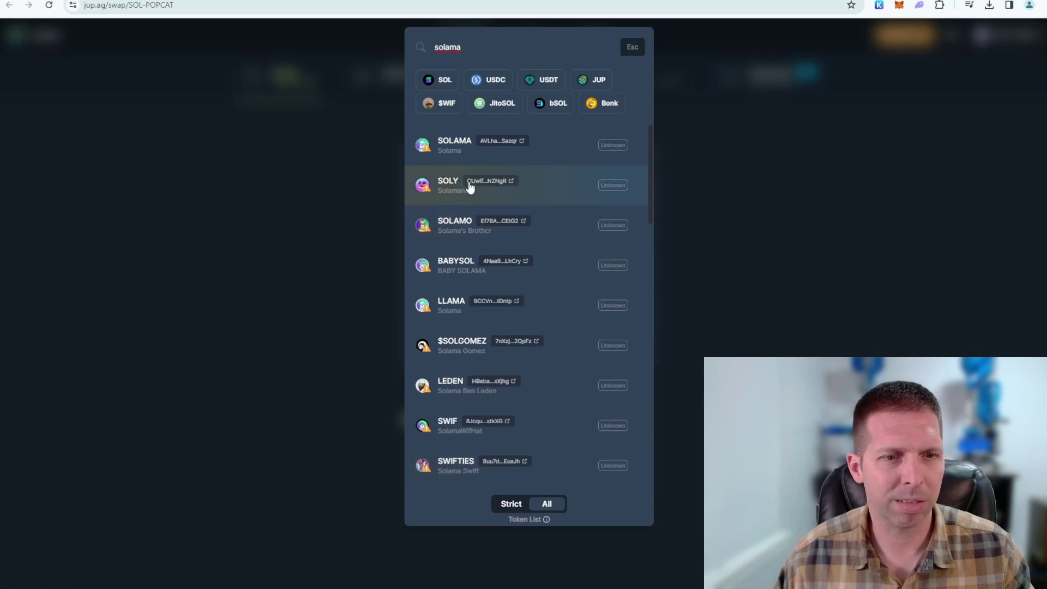
left_click(512, 504)
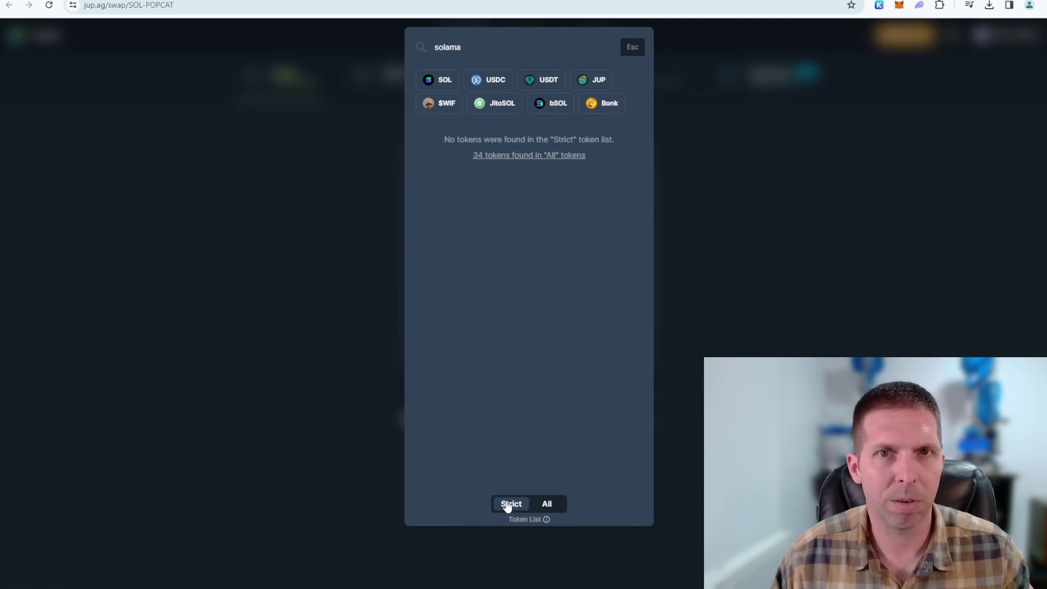
Switch the search to All tokens and paste Solama's contract address copied from CoinMarketCap
left_click(547, 504)
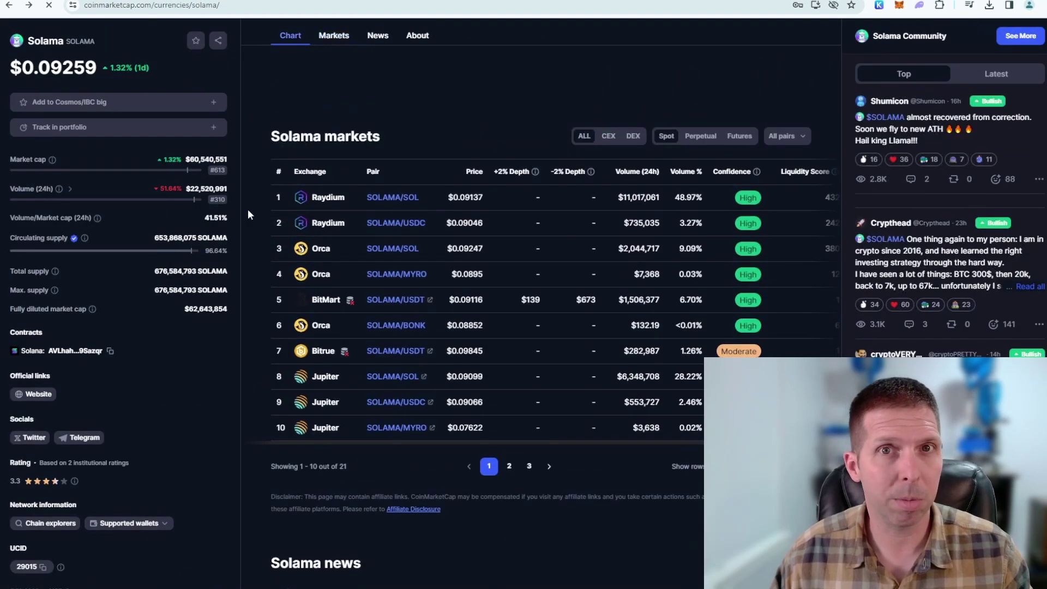
left_click(110, 352)
scroll(122, 65, "up", 2)
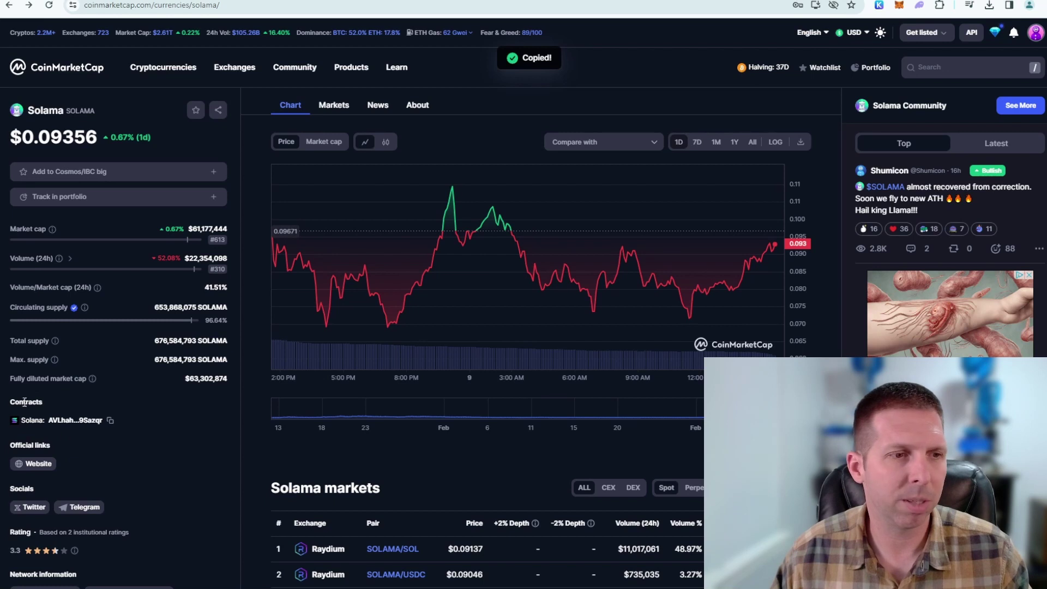
left_click(110, 421)
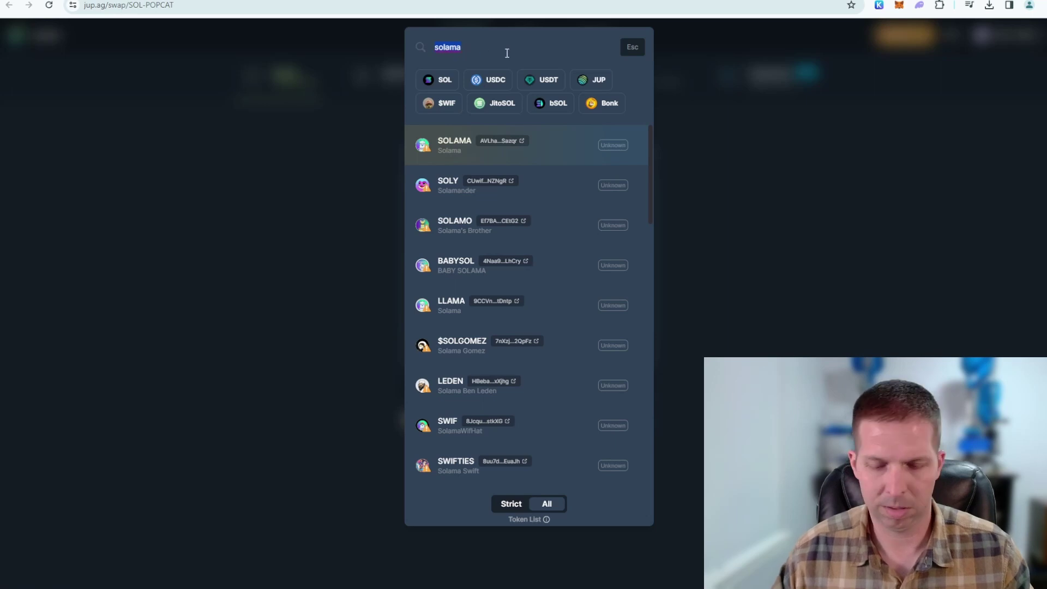
key("BackSpace")
key("ctrl+v")
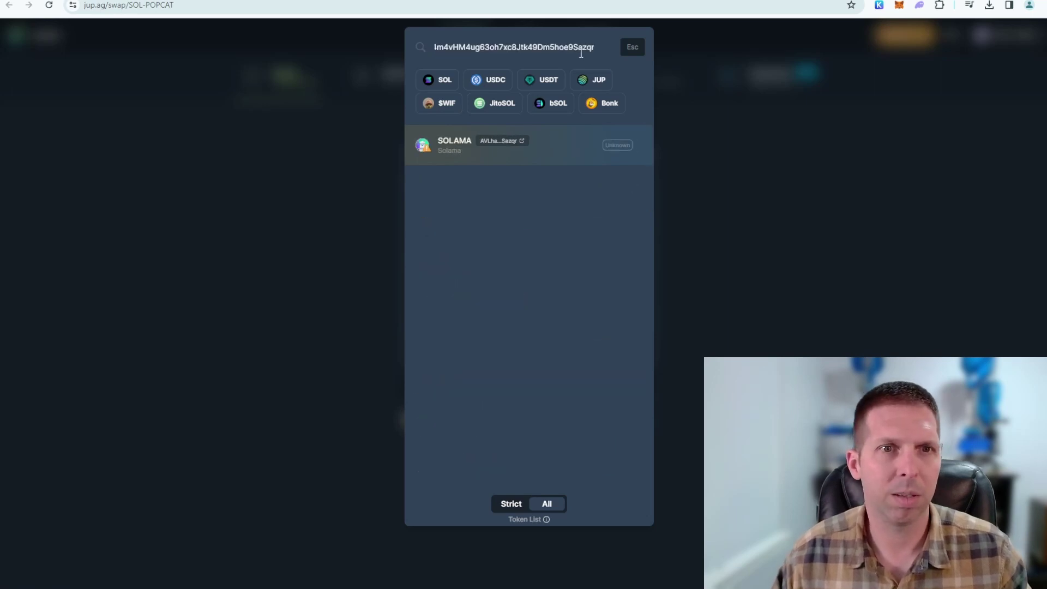
Pick SOLAMA from the search results as the token to receive
left_click(455, 152)
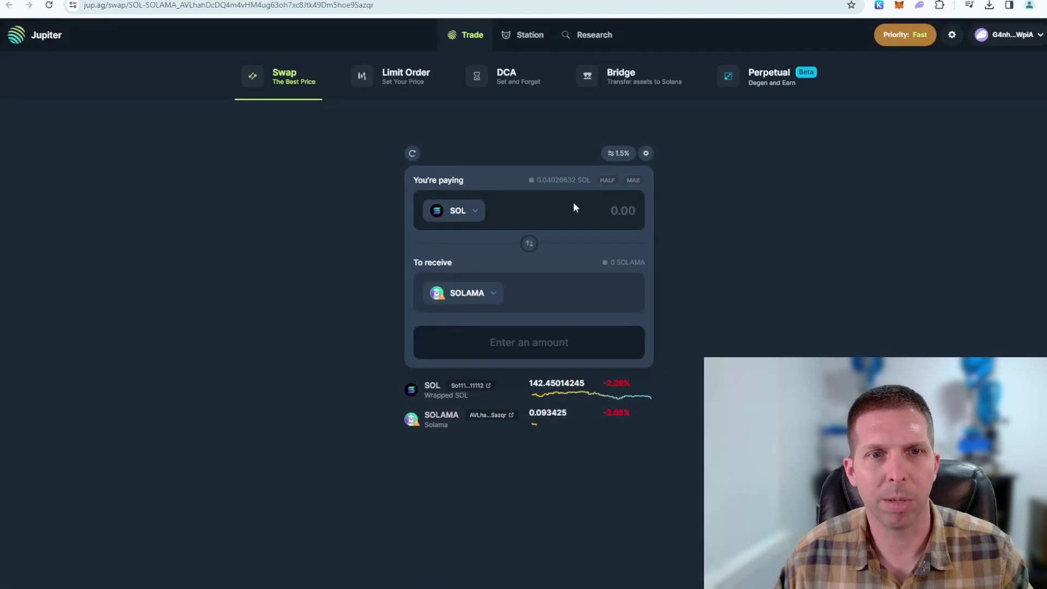
left_click(480, 1)
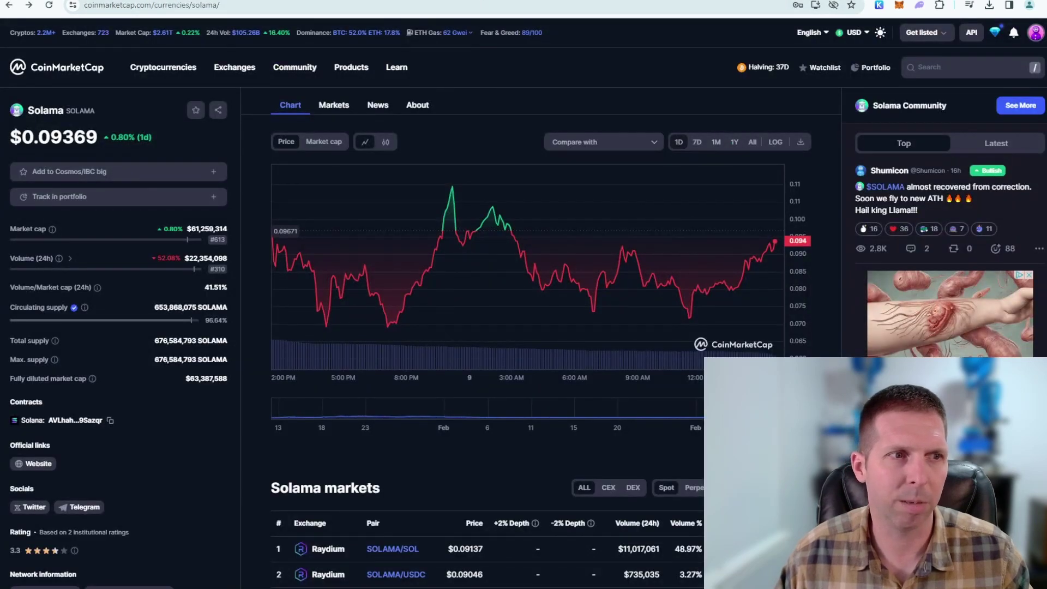
left_click(381, 2)
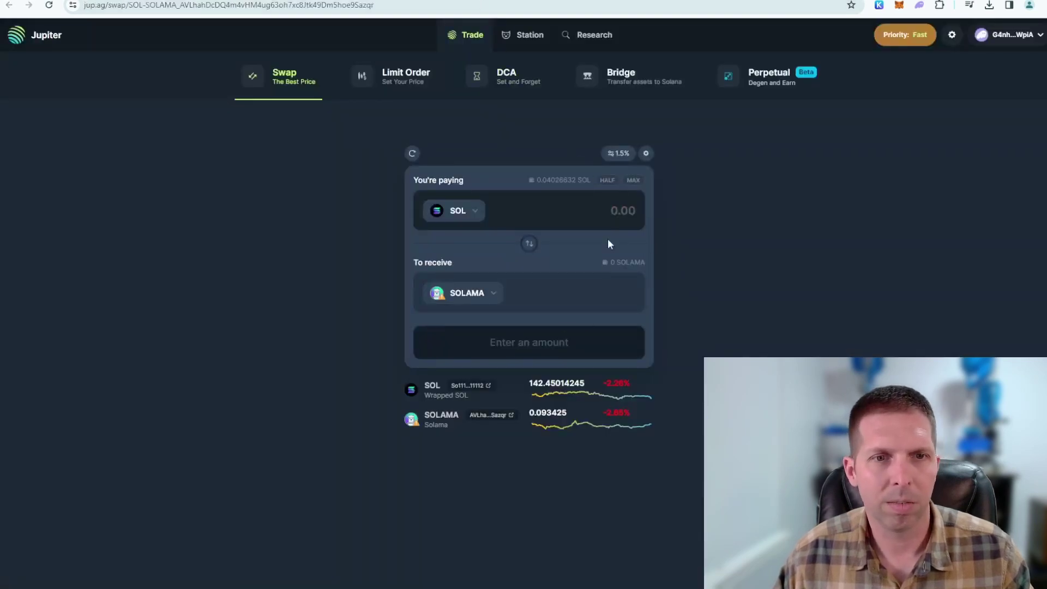
Set the SOL amount to pay to 0.02, quoting about 30.43 SOLAMA
left_click(614, 183)
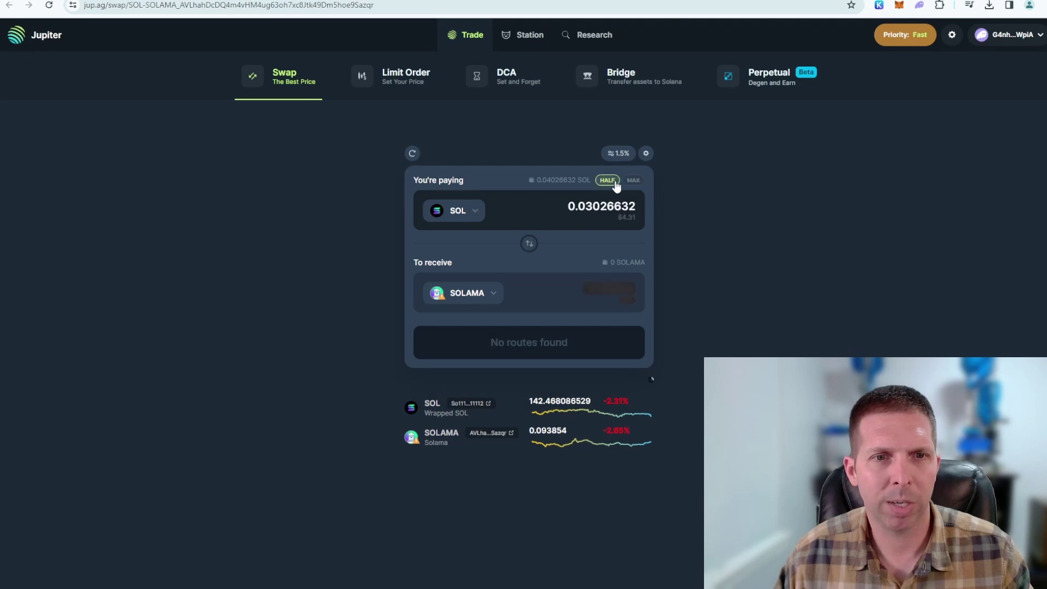
left_click(609, 182)
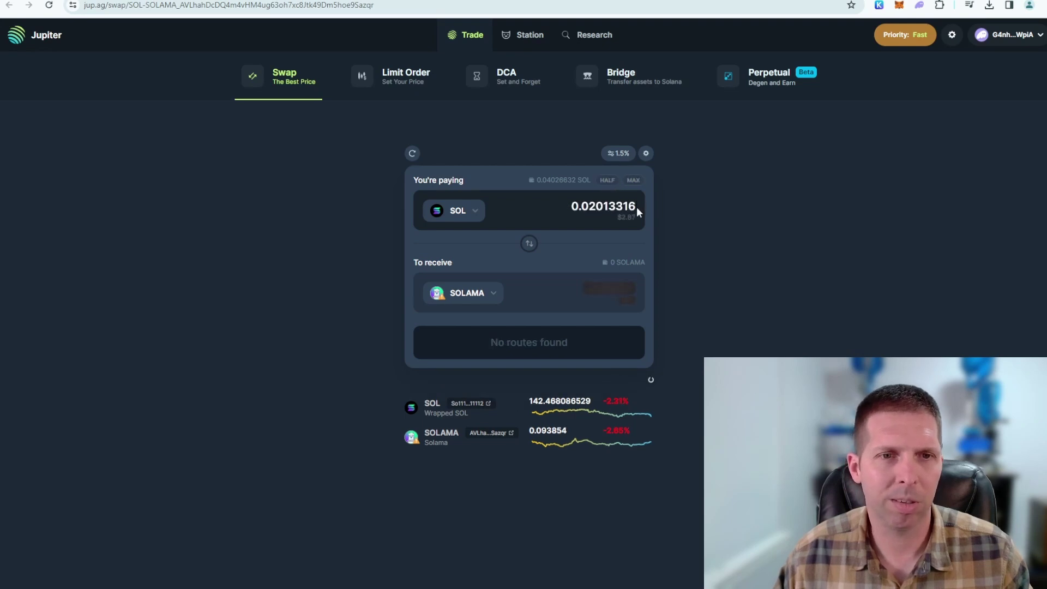
left_click_drag(592, 208, 674, 205)
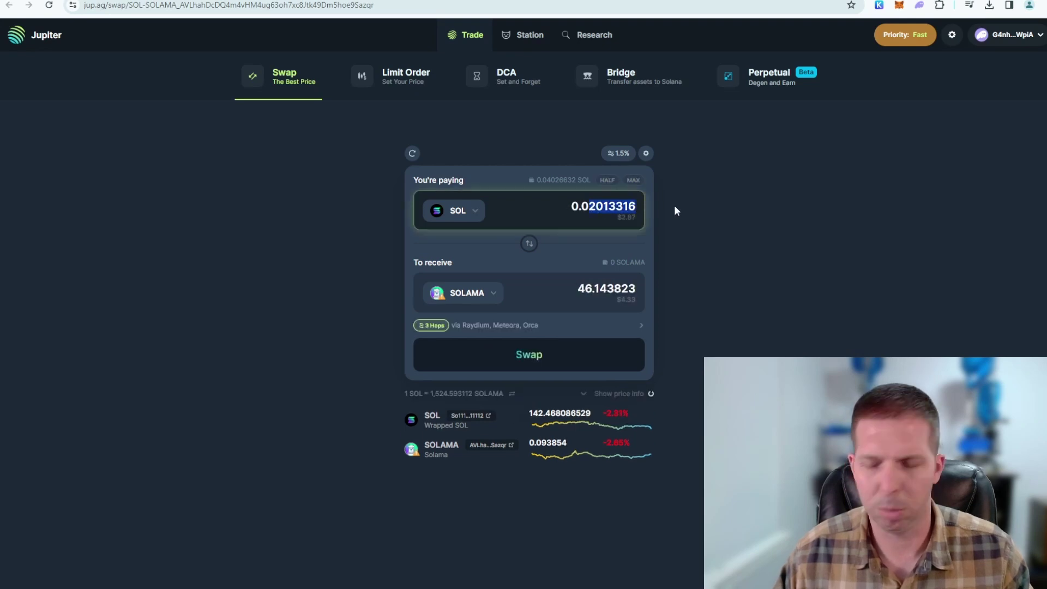
type("1")
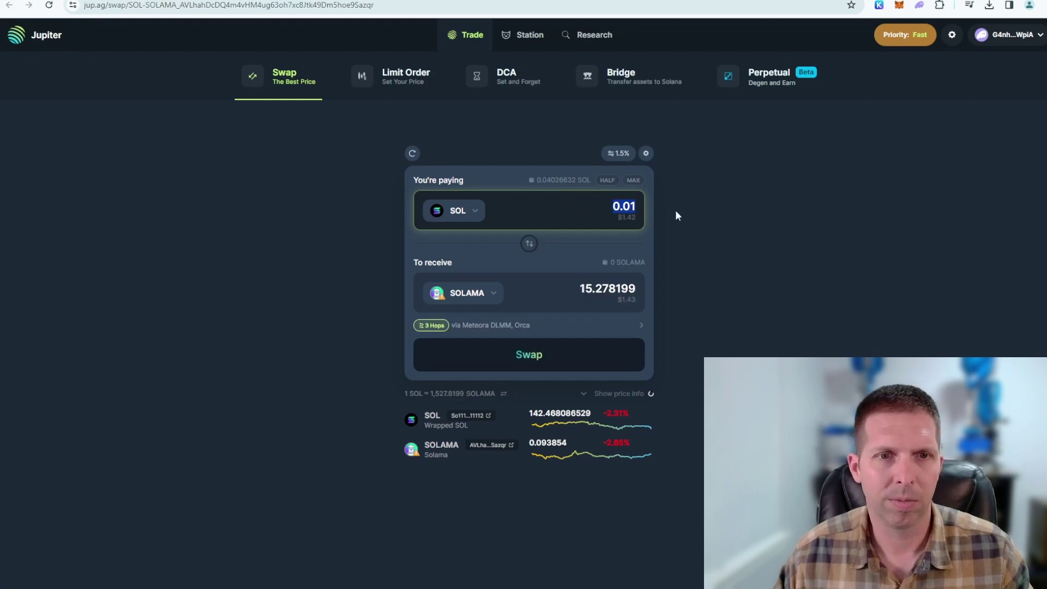
type("0.05")
key("BackSpace")
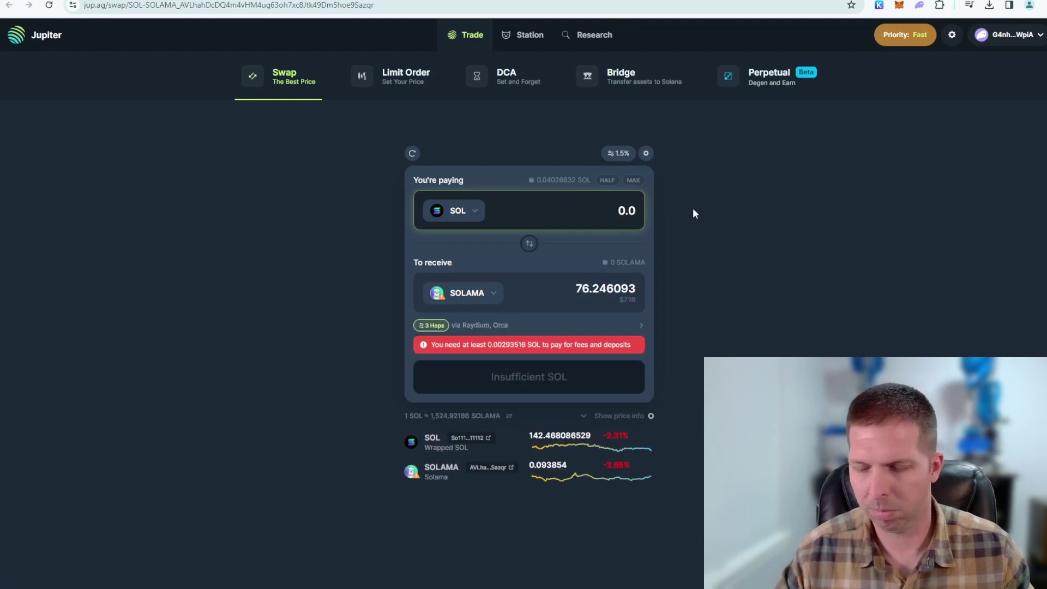
type("2")
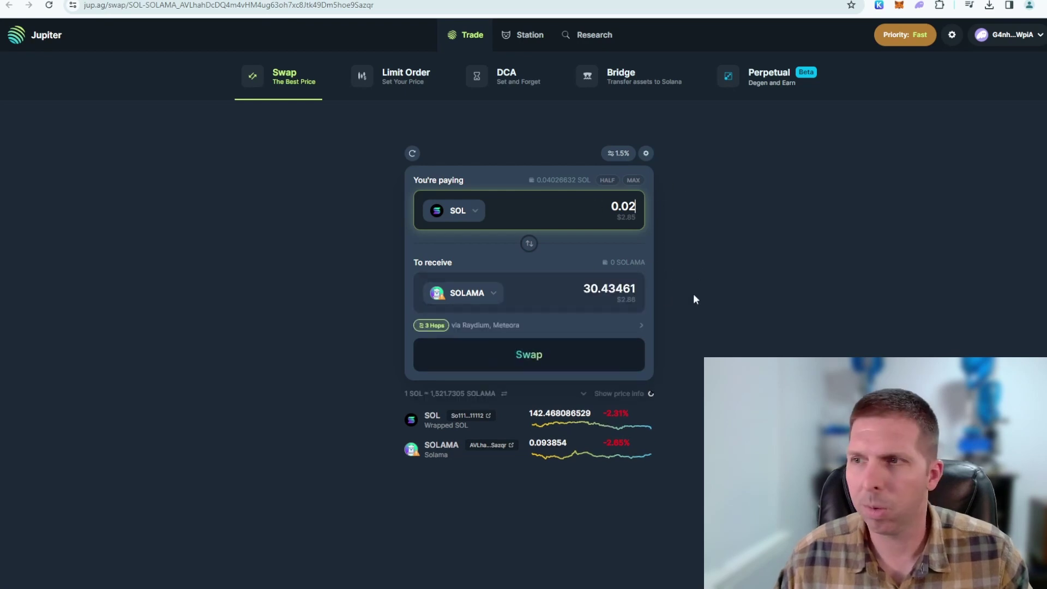
Set Jupiter's swap slippage tolerance to 0.5% and save the setting
left_click(618, 153)
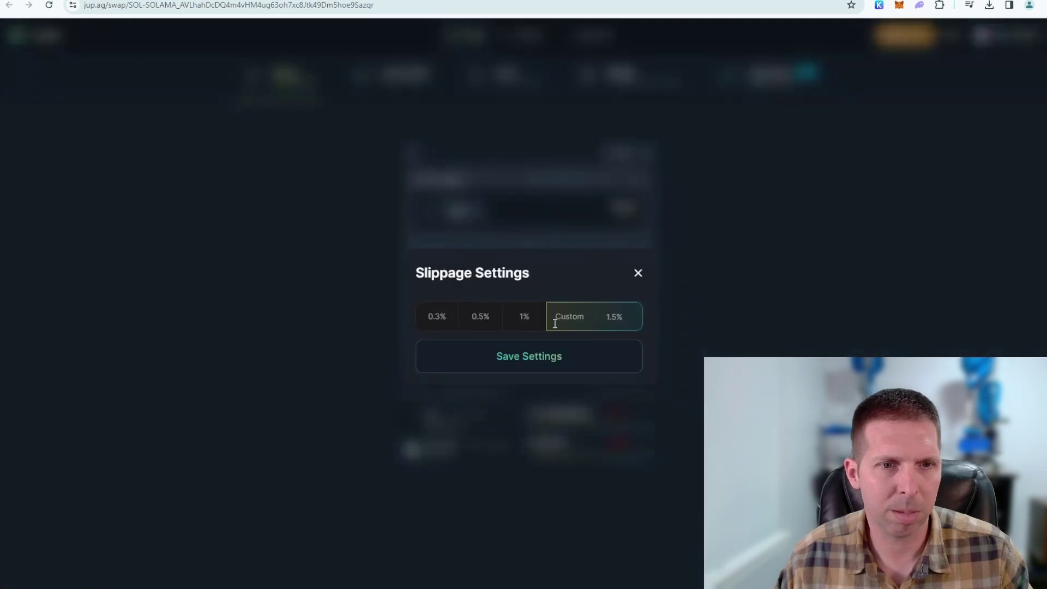
left_click(481, 319)
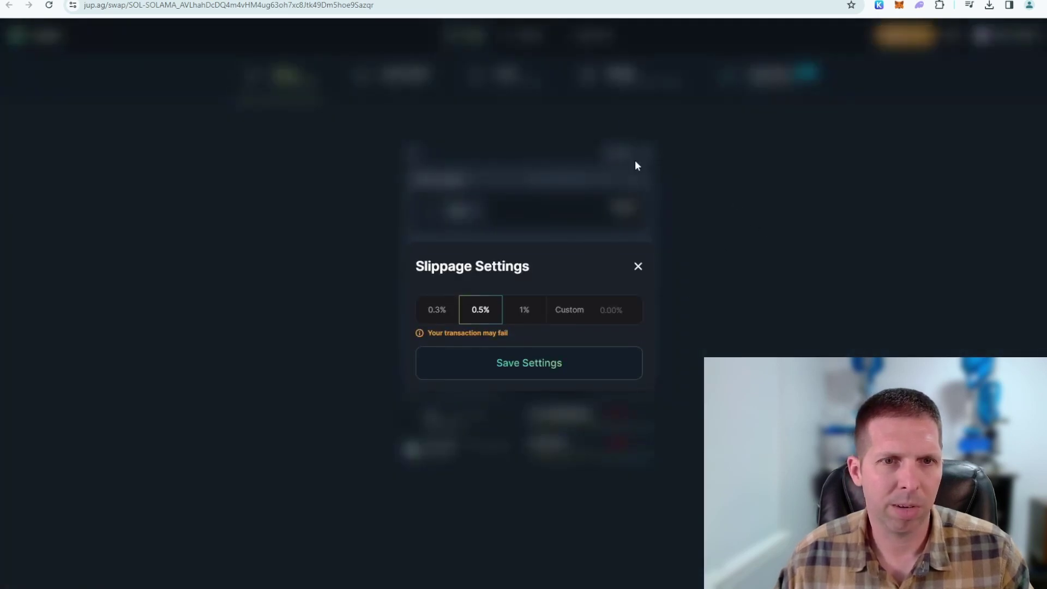
left_click(637, 268)
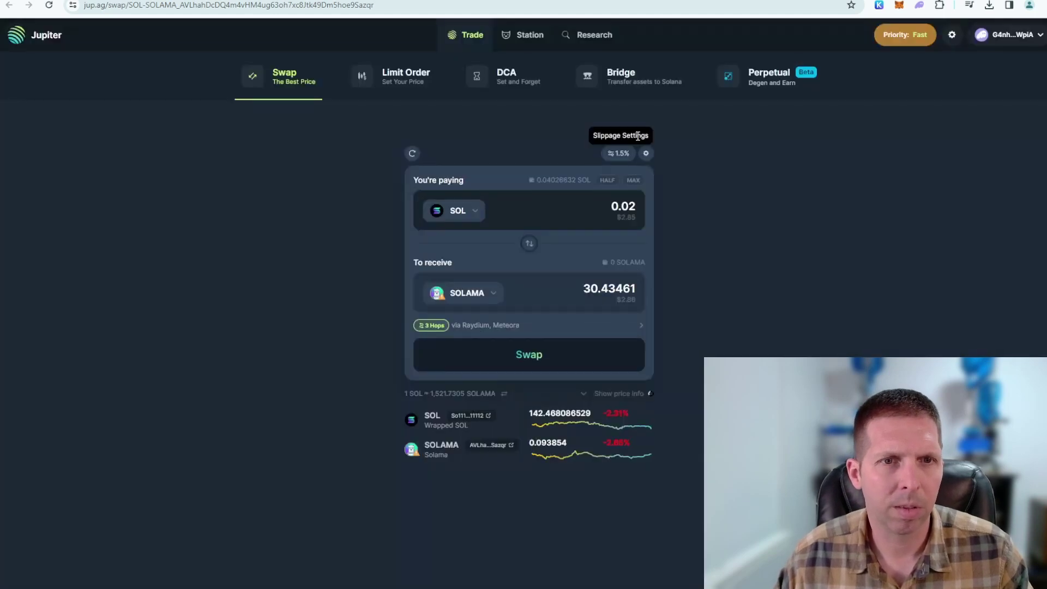
left_click(618, 154)
left_click(483, 318)
left_click(514, 363)
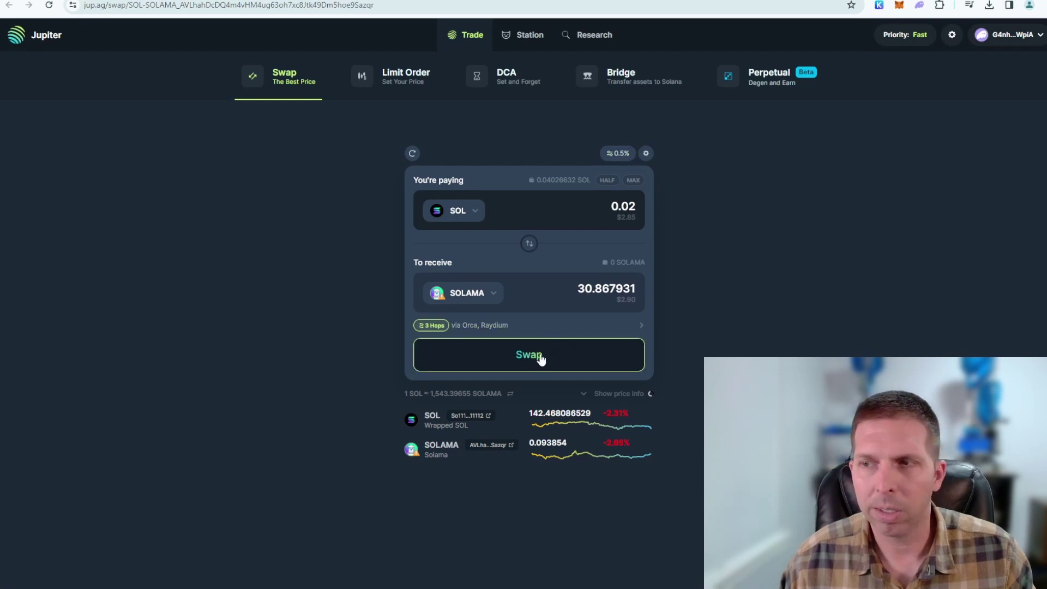
Reject the 0.02 SOL swap in Phantom, raise slippage to 1%, and resubmit the swap
left_click(576, 359)
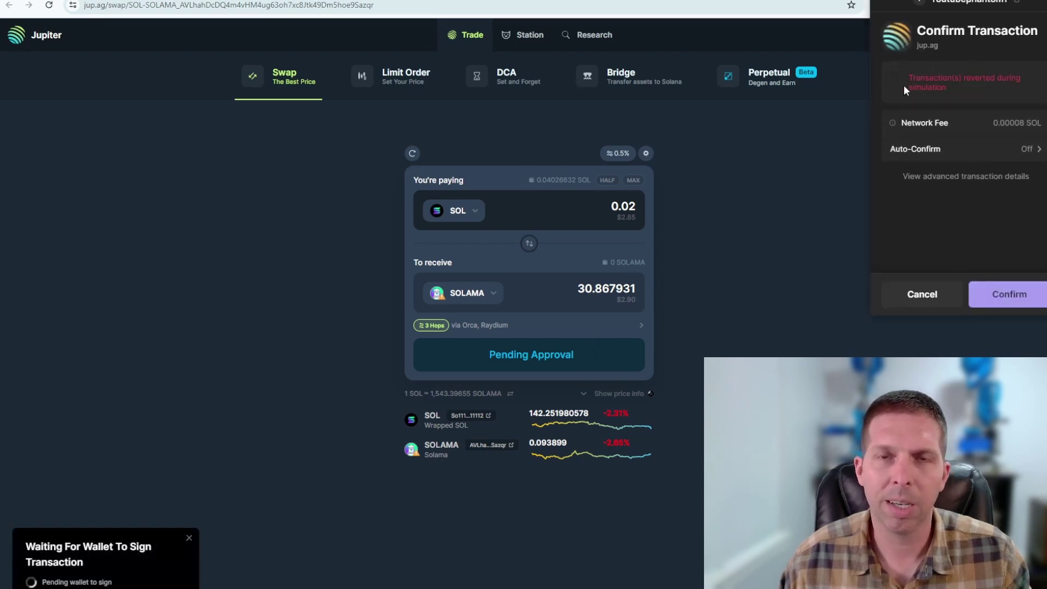
left_click(905, 292)
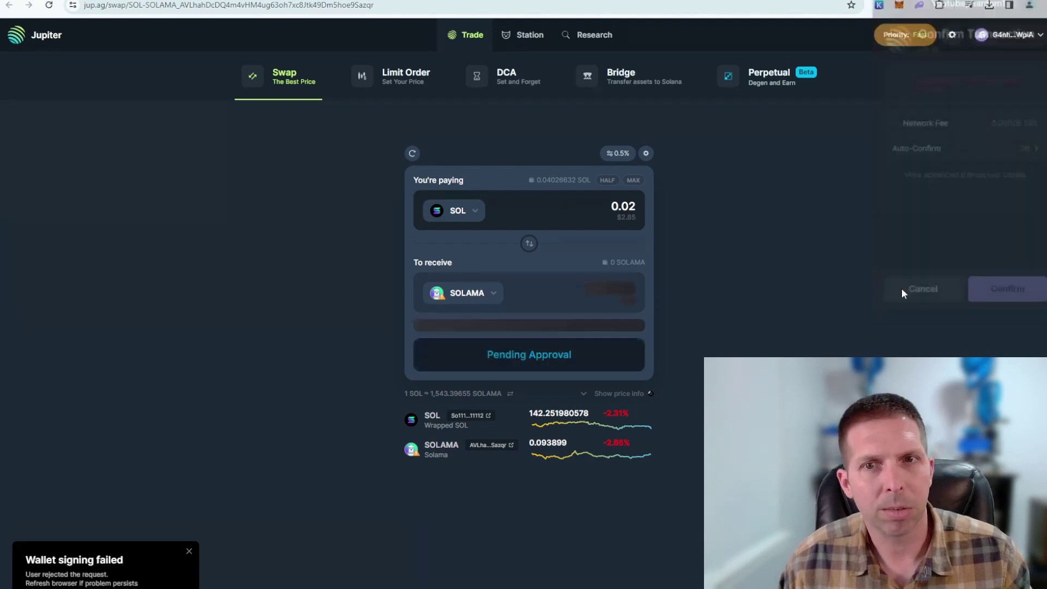
left_click(616, 153)
left_click(522, 307)
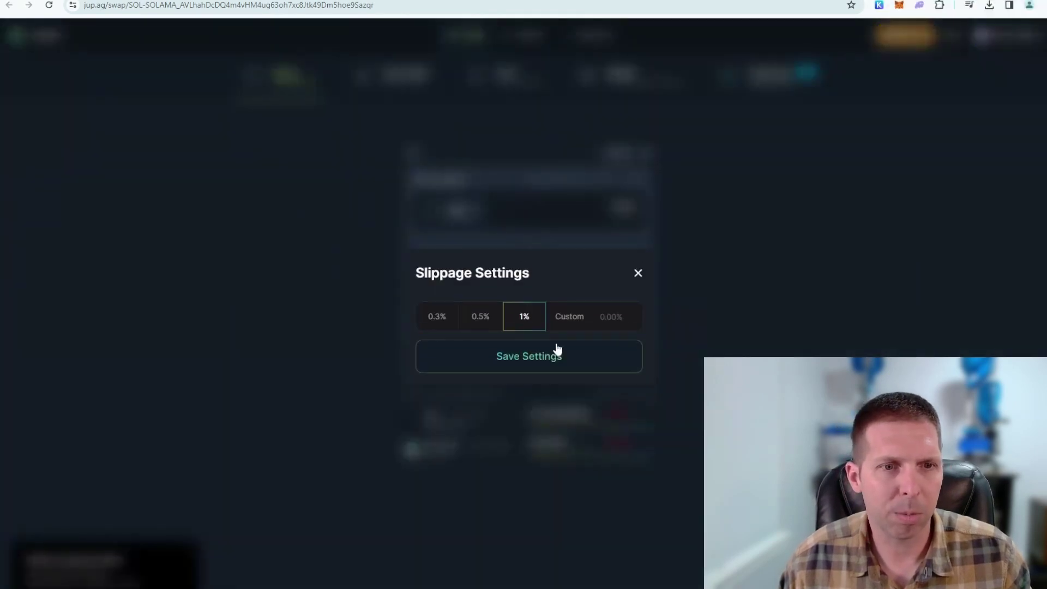
left_click(540, 361)
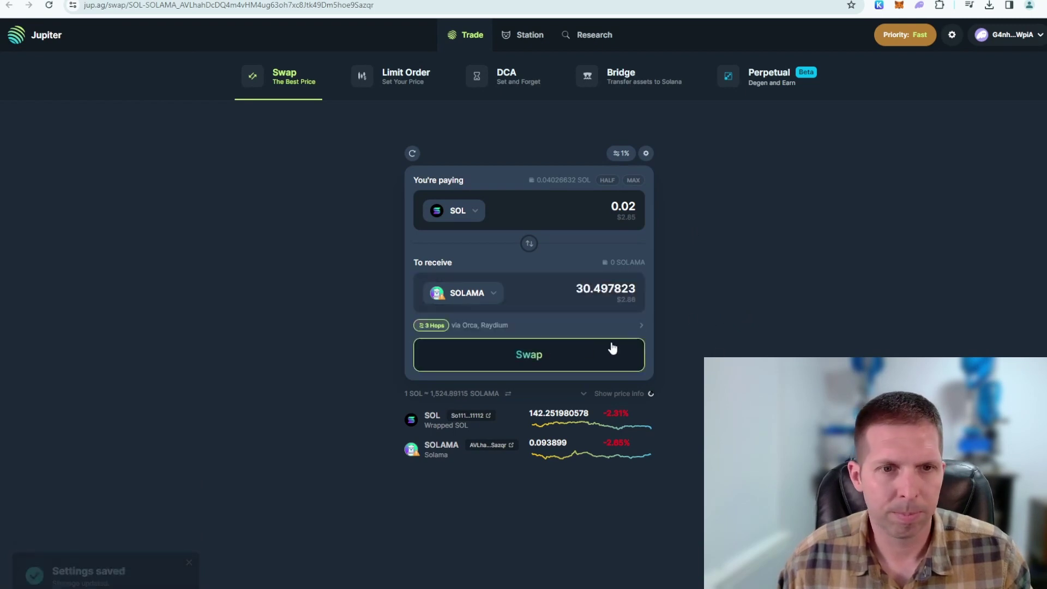
left_click(572, 360)
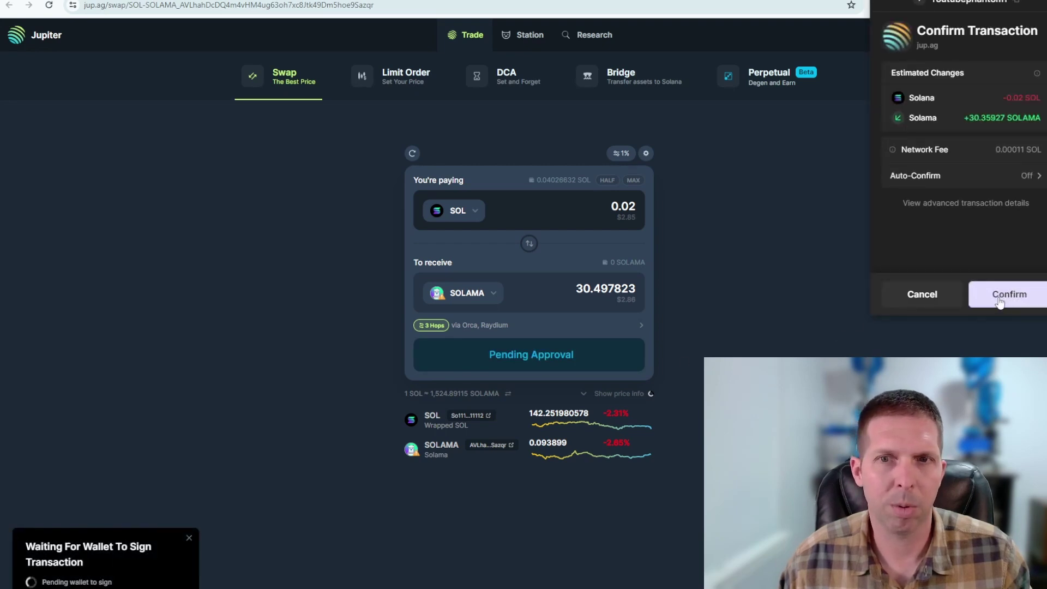
Approve the swap in Phantom for 30.289082 SOLAMA, then clear Jupiter's paying amount to 0
left_click(999, 299)
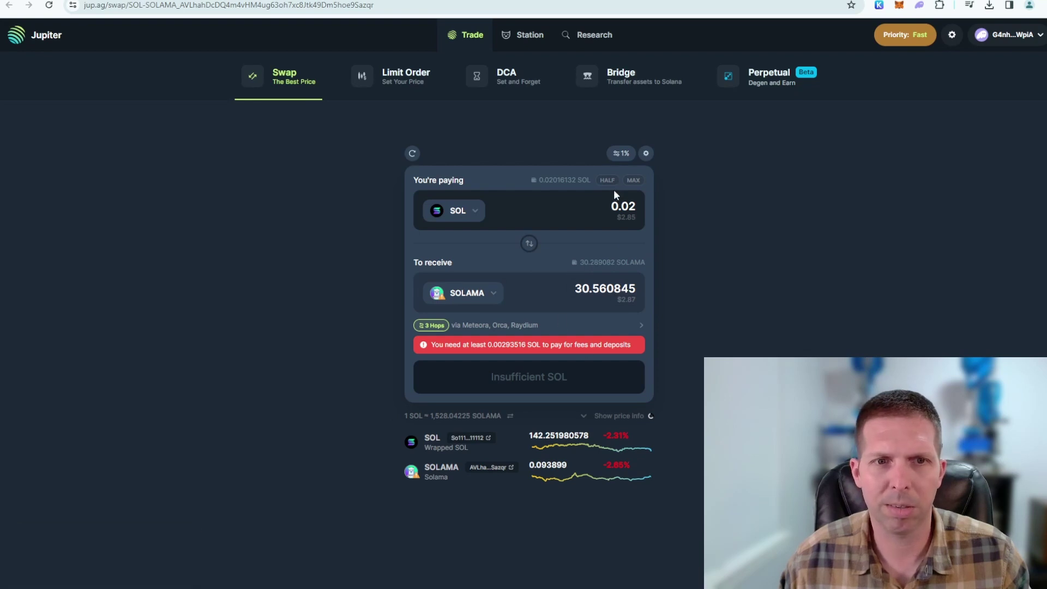
left_click(608, 210)
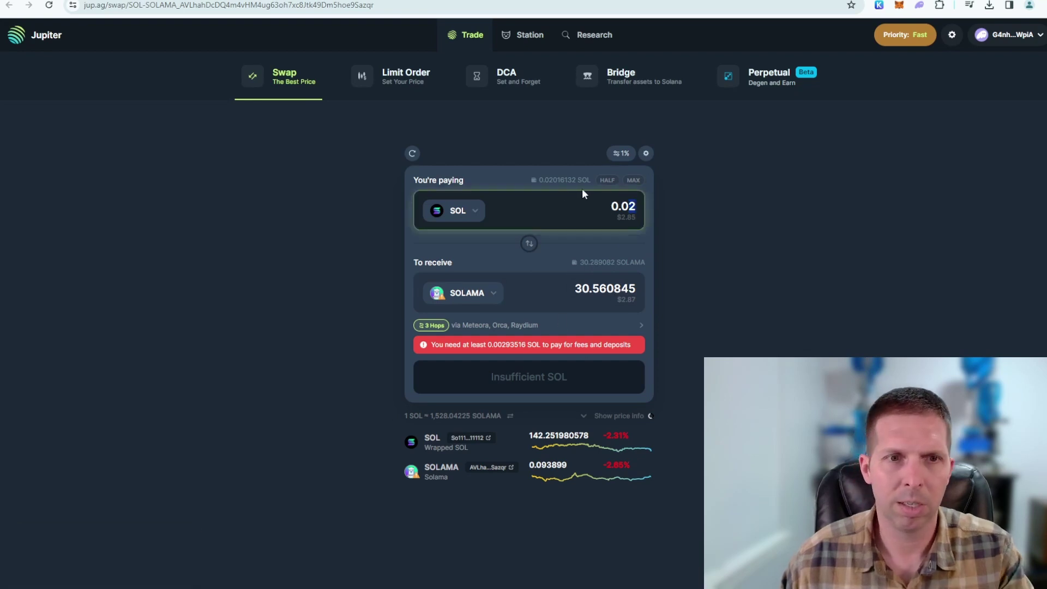
key("BackSpace")
key("BackSpace")
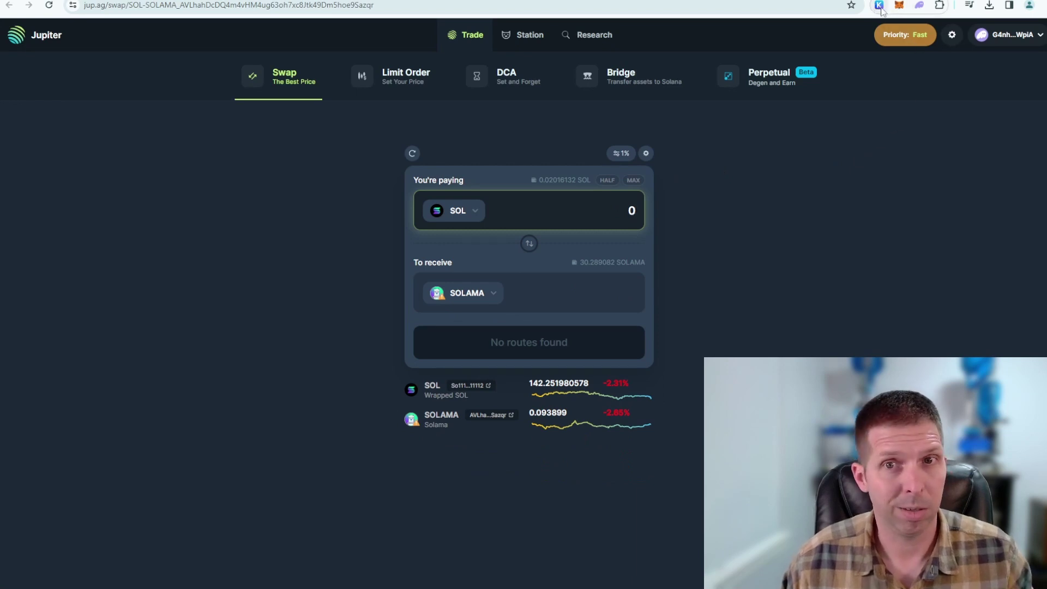
Check Phantom's balances showing 30.28908 SOLAMA, then flip the pair to pay SOLAMA for SOL
left_click(919, 6)
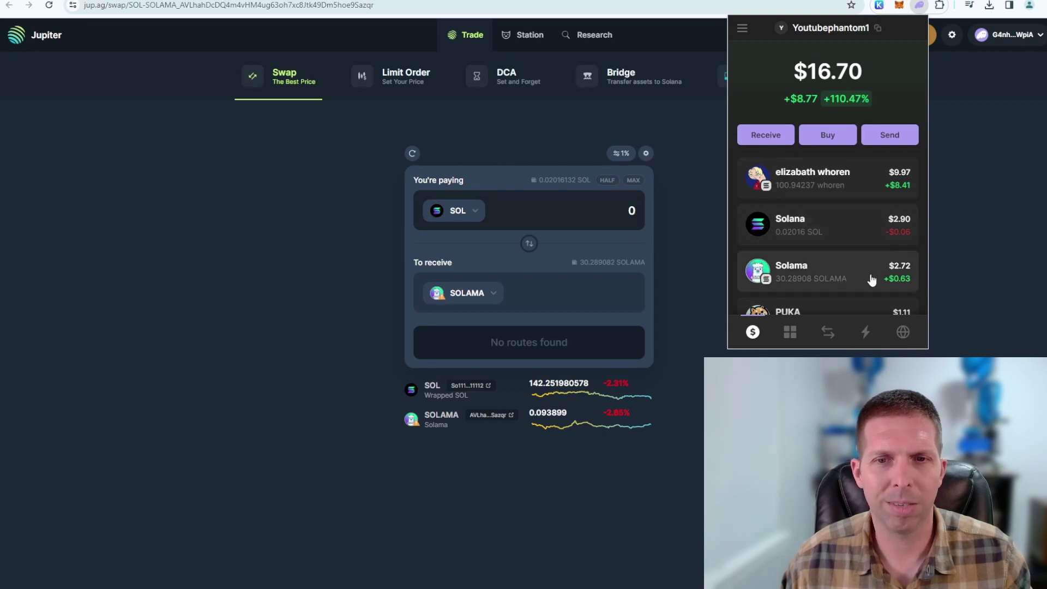
left_click(965, 242)
left_click(528, 243)
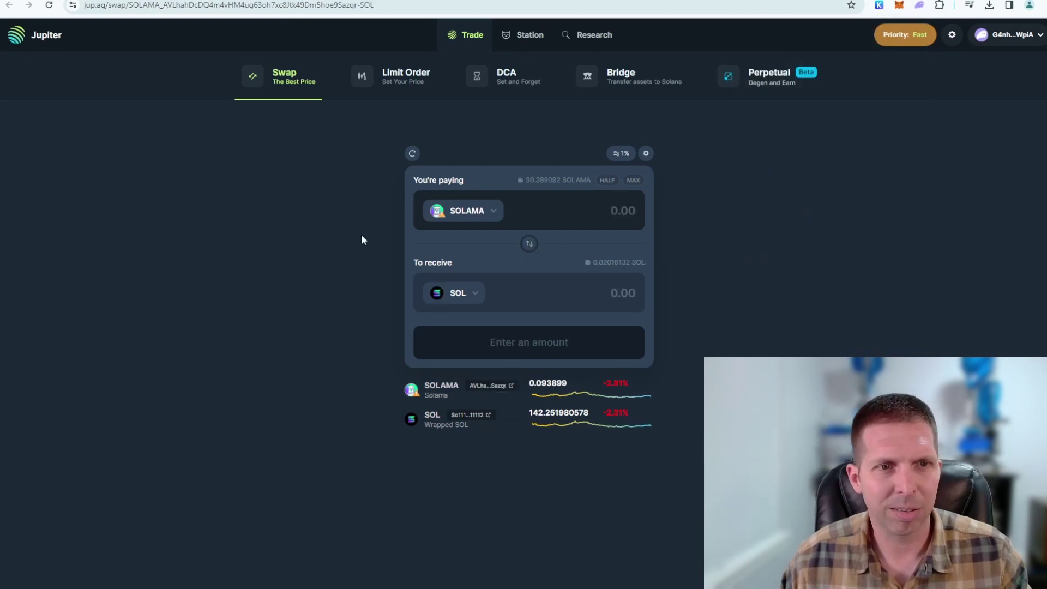